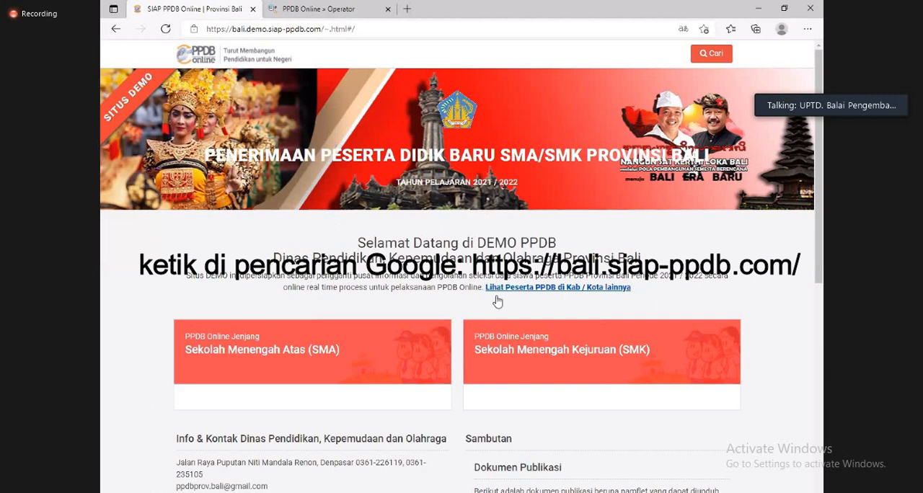
# - Open the SMK admissions section and choose the Zonasi - Tahap II pathway for 21 to 23 June 2021
pyautogui.click(514, 355)
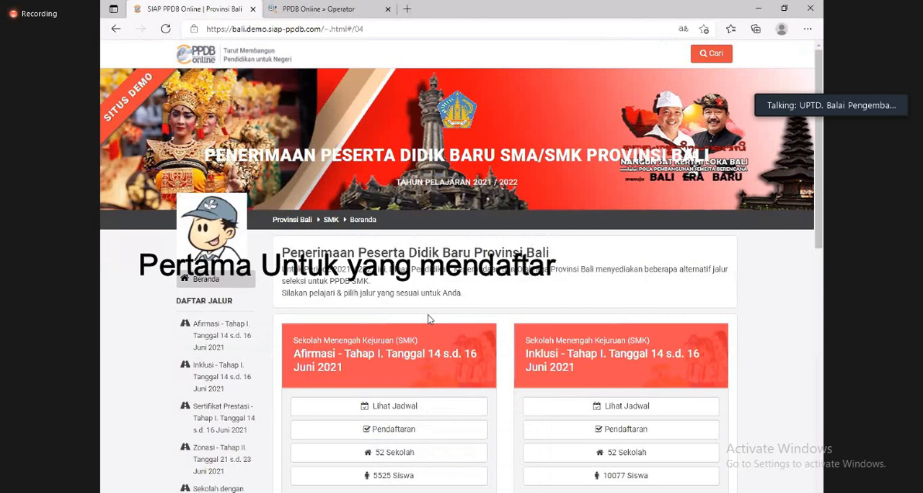
pyautogui.scroll(-5, 444, 318)
pyautogui.scroll(5, 444, 317)
pyautogui.scroll(-2, 444, 319)
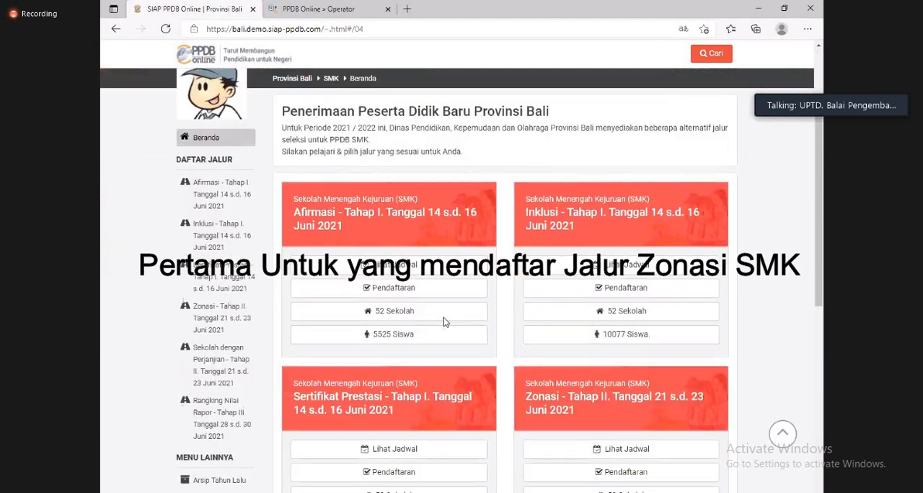
pyautogui.scroll(-1, 443, 322)
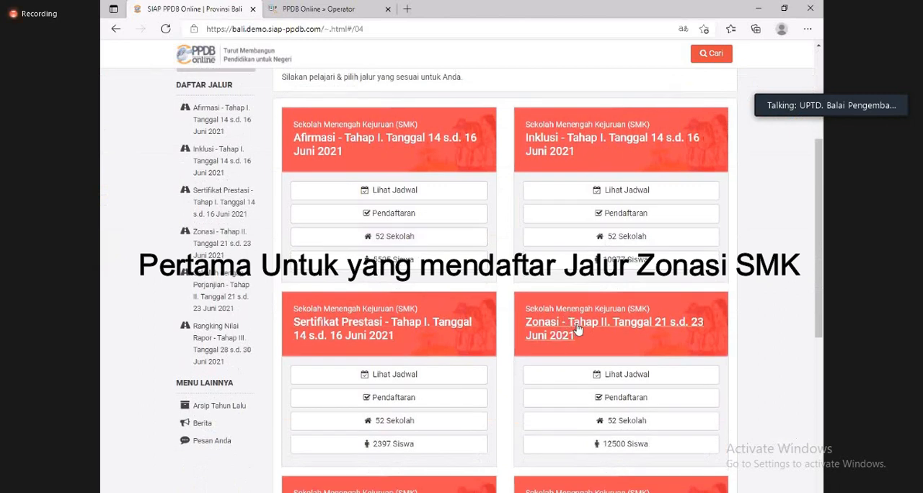
pyautogui.click(577, 329)
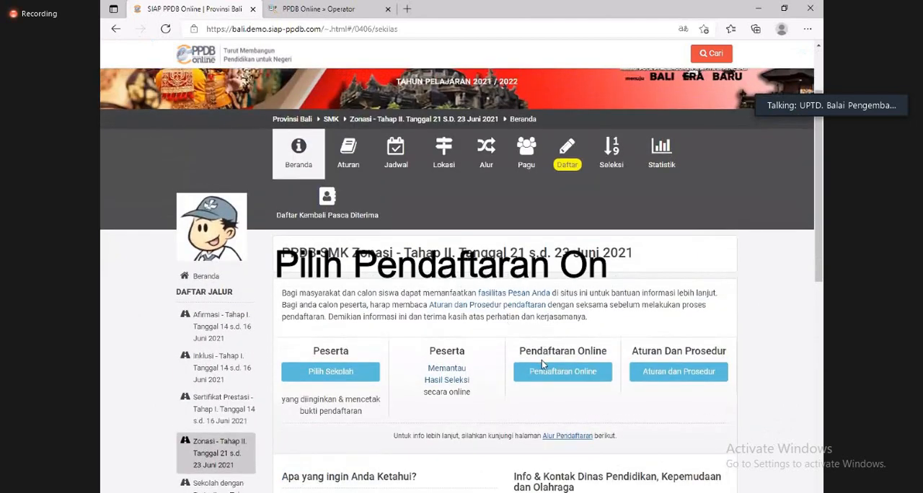
# - Open the Pendaftaran Online form for the Zonasi - Tahap II pathway
pyautogui.click(567, 373)
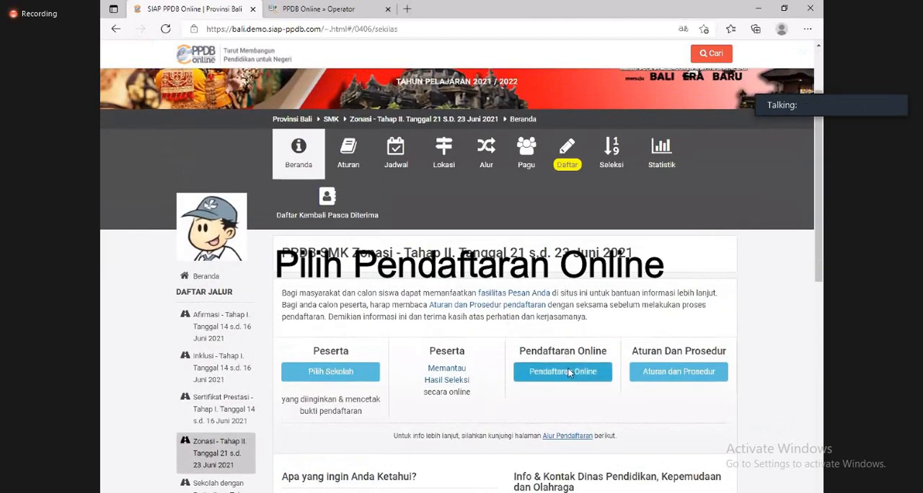
pyautogui.scroll(-2, 535, 388)
pyautogui.scroll(-1, 535, 387)
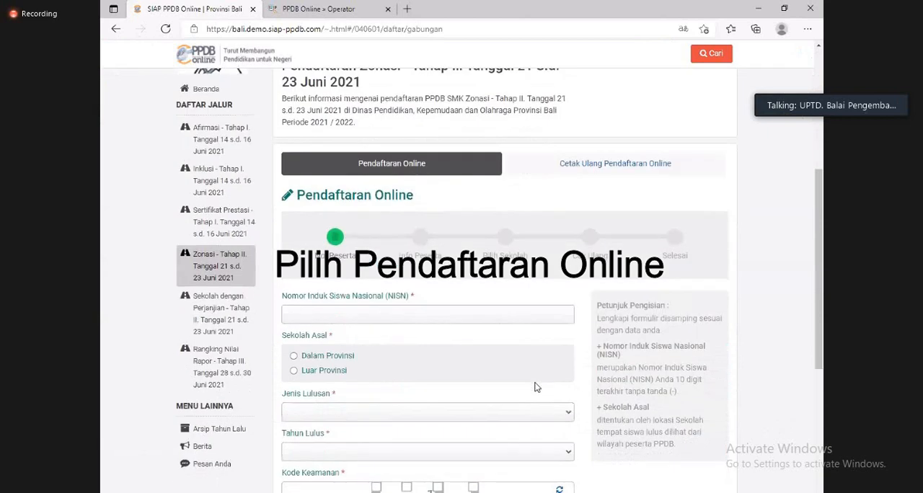
pyautogui.scroll(-1, 535, 388)
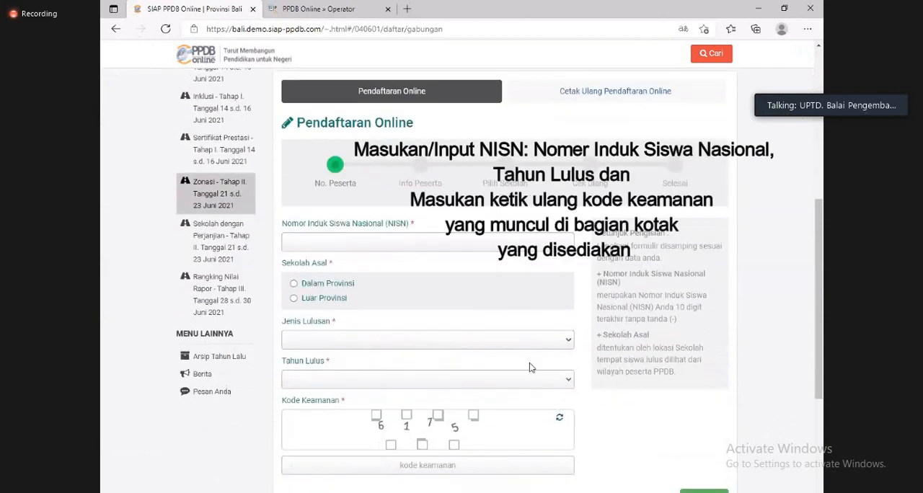
# - Enter the student's NISN and set Sekolah Asal to Dalam Provinsi
pyautogui.click(413, 241)
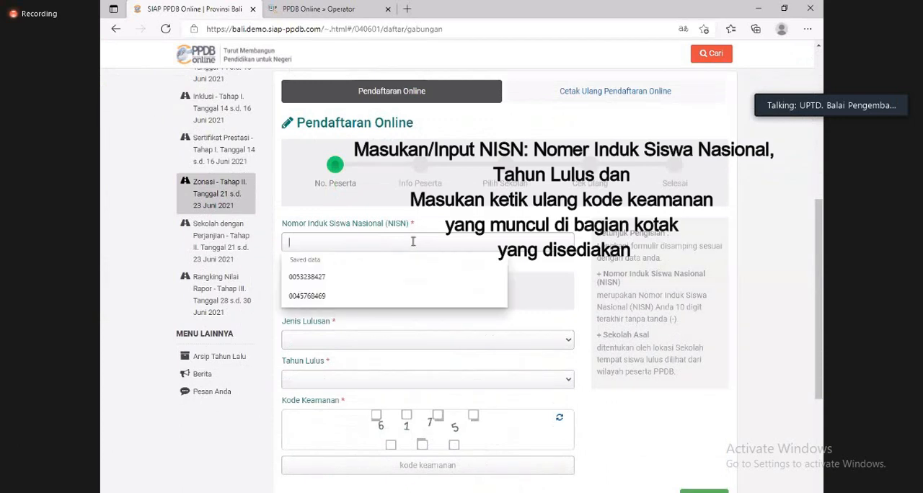
pyautogui.hotkey('ctrl', 'v')
pyautogui.click(327, 344)
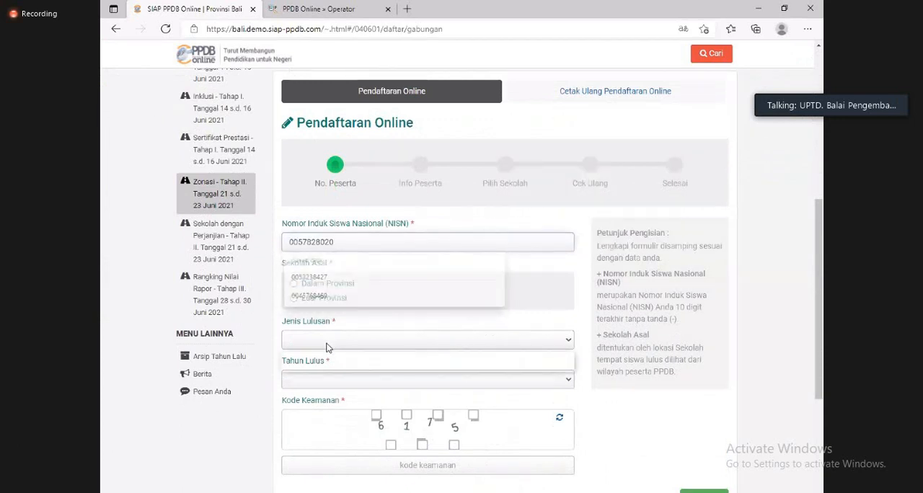
pyautogui.click(344, 285)
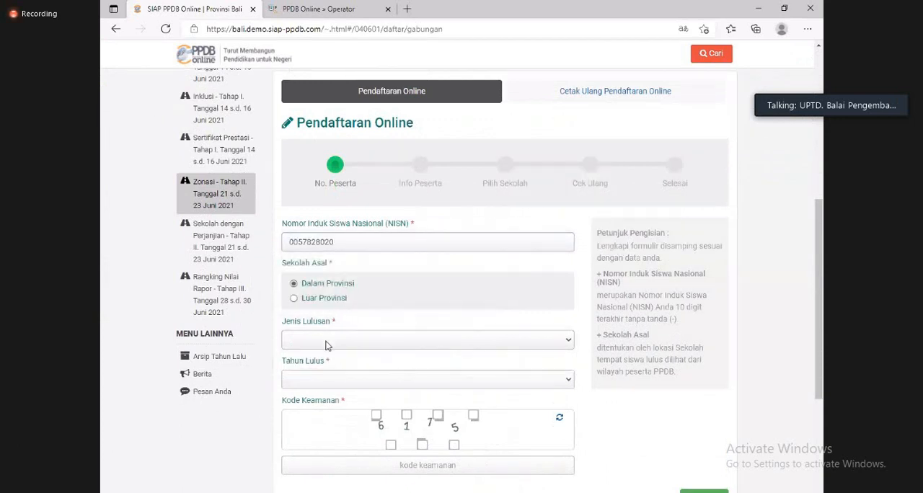
# - Set Jenis Lulusan to Reguler and Tahun Lulus to 2021
pyautogui.click(325, 345)
pyautogui.click(322, 356)
pyautogui.scroll(-2, 322, 346)
pyautogui.click(340, 238)
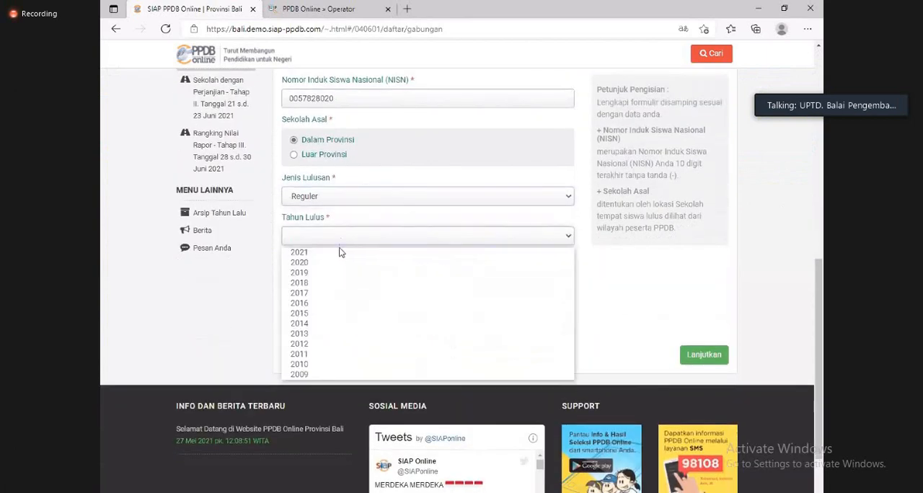
pyautogui.click(338, 252)
# - Enter the displayed security code under Kode Keamanan and continue to the participant information
pyautogui.click(413, 317)
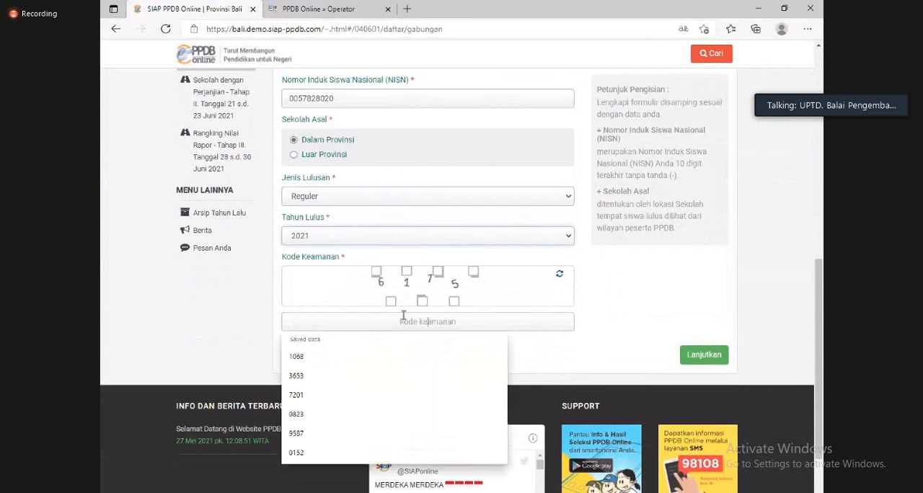
pyautogui.write('6175')
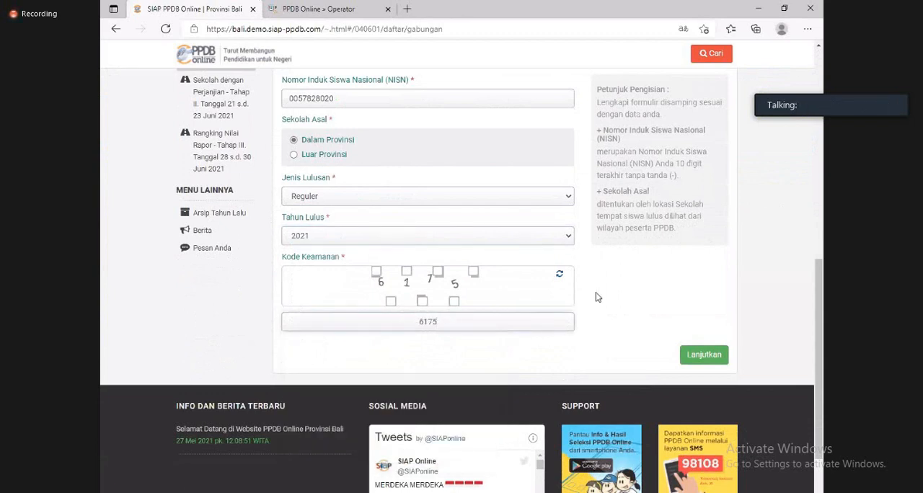
pyautogui.click(696, 355)
# - Set both the RT and RW values of the student's address to 0
pyautogui.scroll(2, 448, 311)
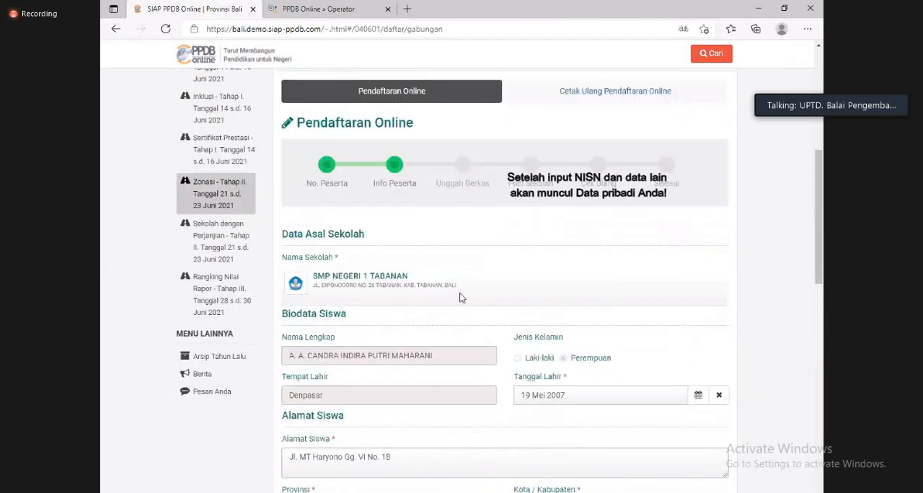
pyautogui.scroll(-3, 462, 299)
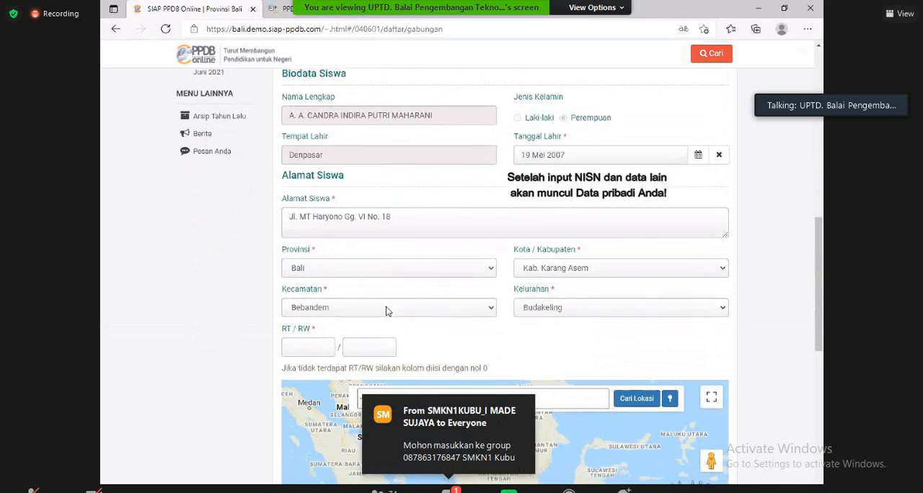
pyautogui.scroll(-1, 389, 303)
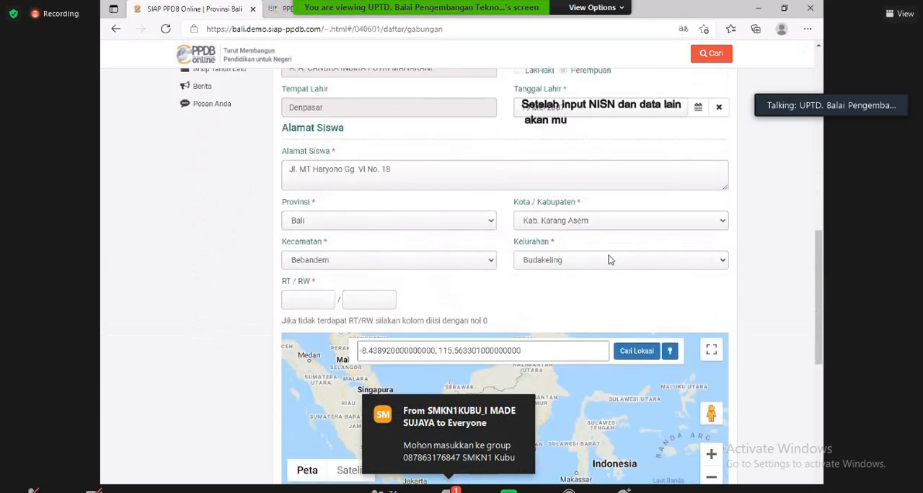
pyautogui.click(456, 490)
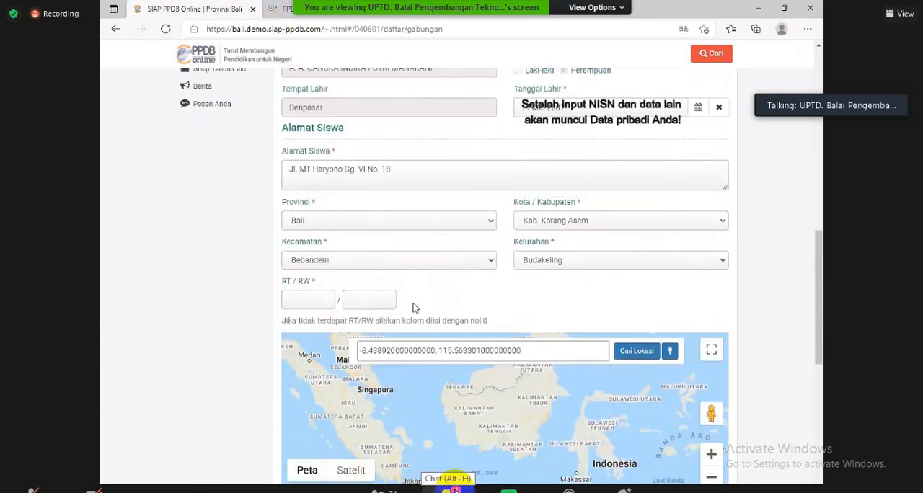
pyautogui.click(566, 127)
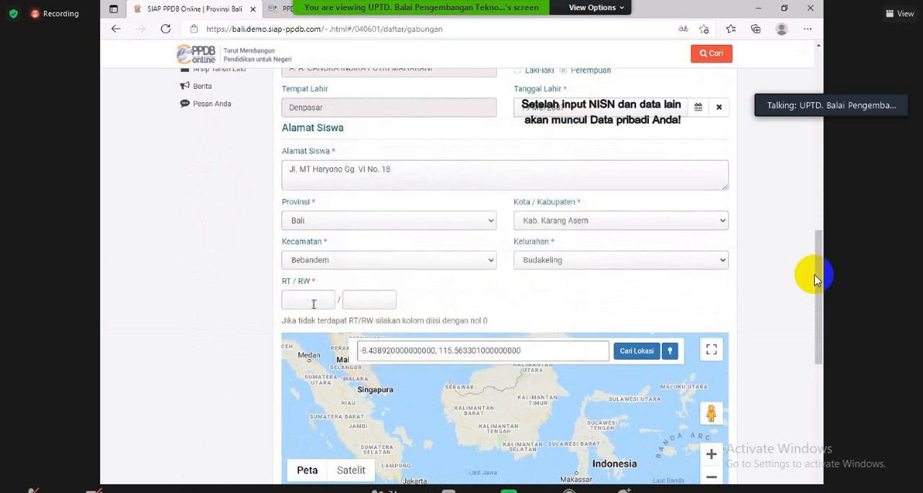
pyautogui.write('0')
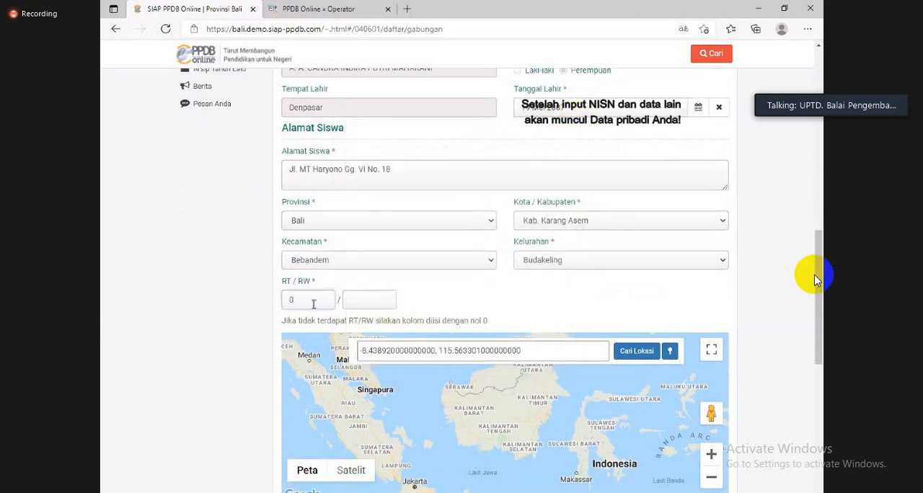
pyautogui.click(351, 298)
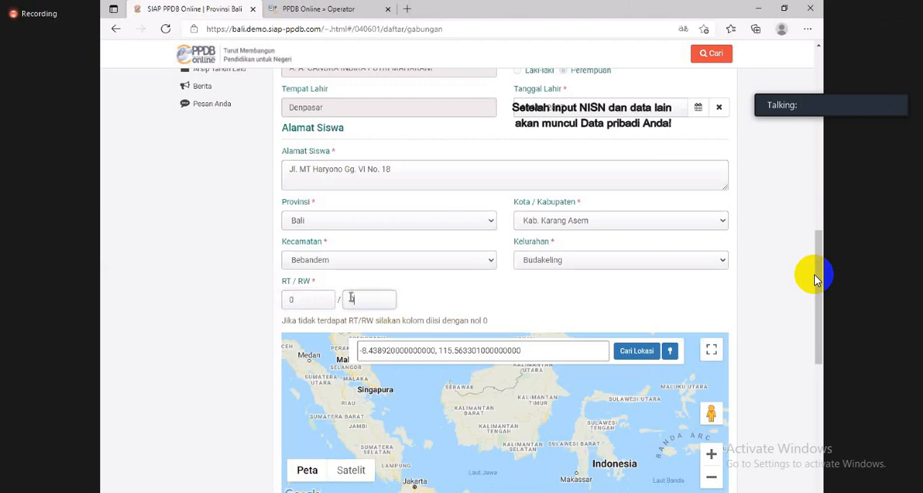
pyautogui.write('0')
# - Locate the student's home on the map and move its marker beside Pura Dadya Pasek Gelgel
pyautogui.scroll(-1, 420, 298)
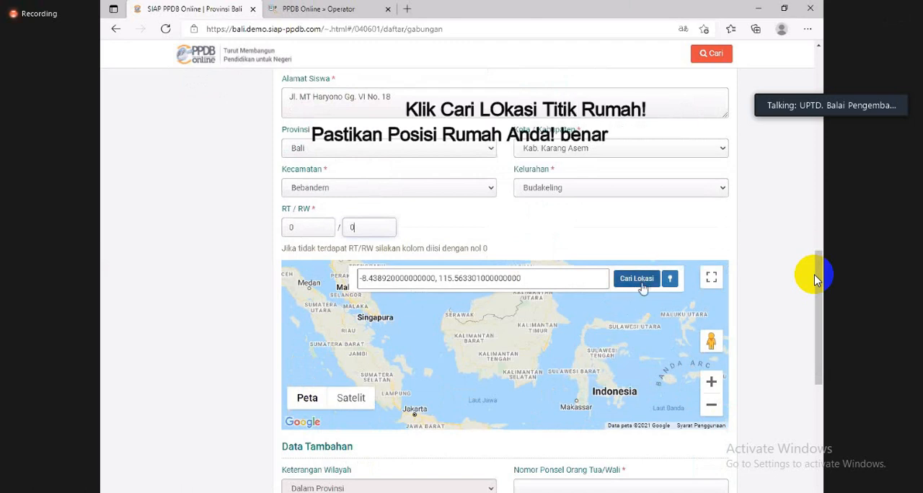
pyautogui.click(636, 279)
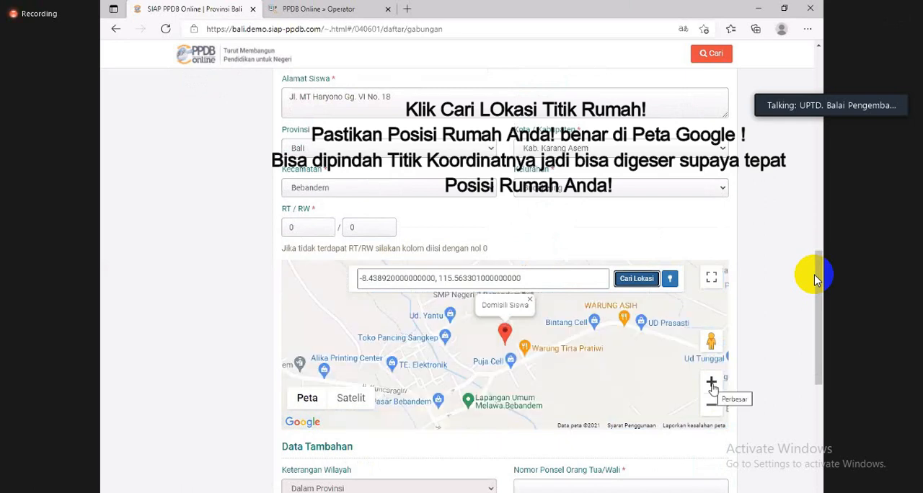
pyautogui.click(711, 384)
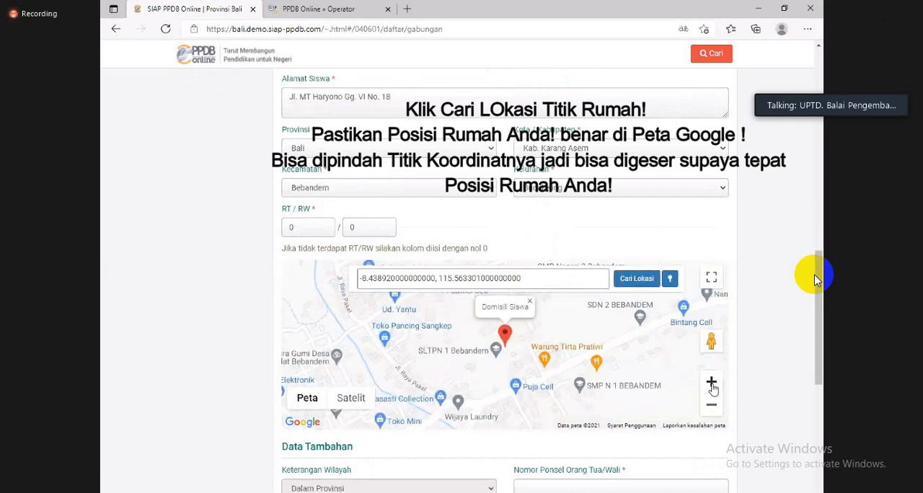
pyautogui.click(712, 385)
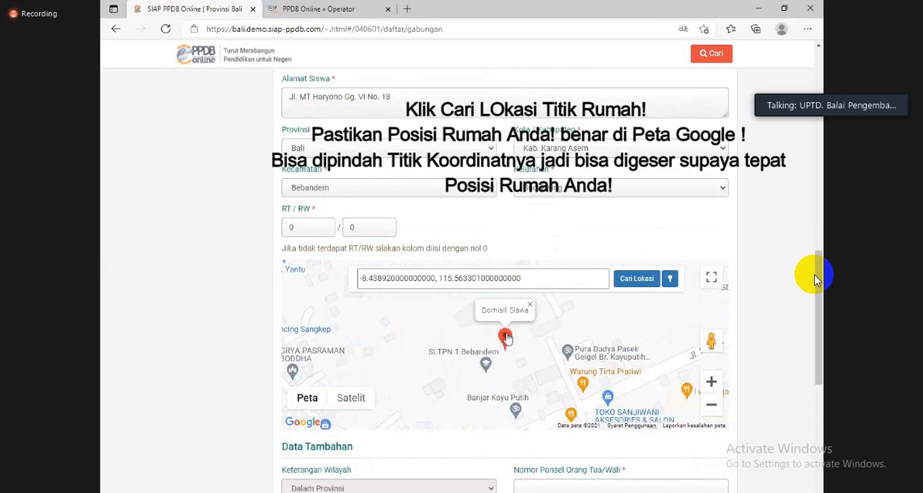
pyautogui.moveTo(506, 337)
pyautogui.mouseDown()
pyautogui.moveTo(559, 344)
pyautogui.moveTo(576, 388)
pyautogui.moveTo(554, 334)
pyautogui.mouseUp()
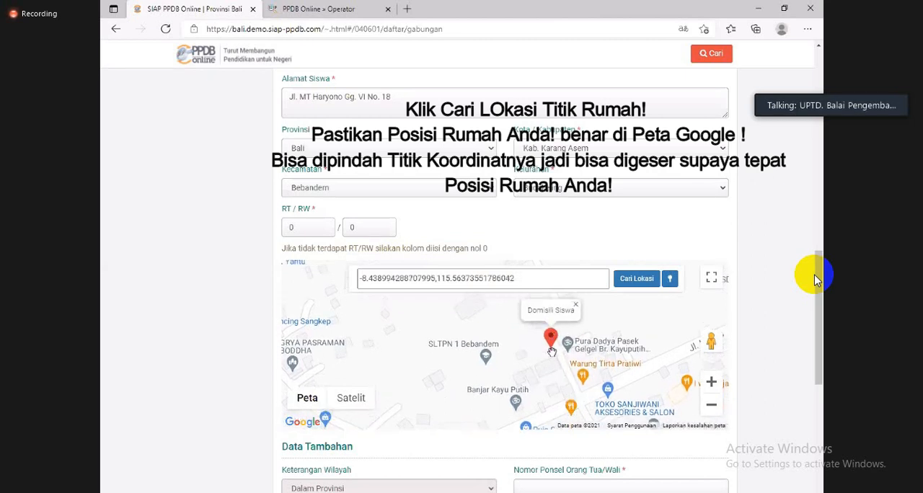
# - Set the Kartu Keluarga date to 3 Juni 2020 and enter the family card number
pyautogui.scroll(-3, 491, 411)
pyautogui.scroll(1, 491, 415)
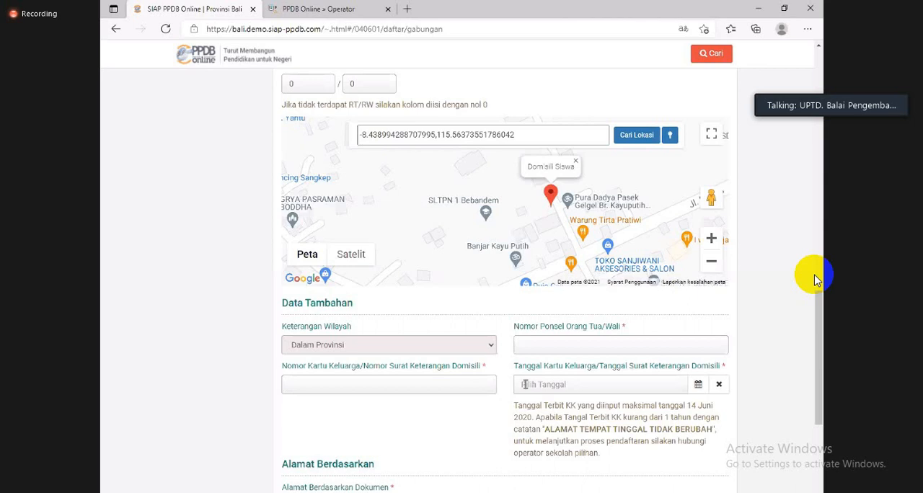
pyautogui.click(525, 384)
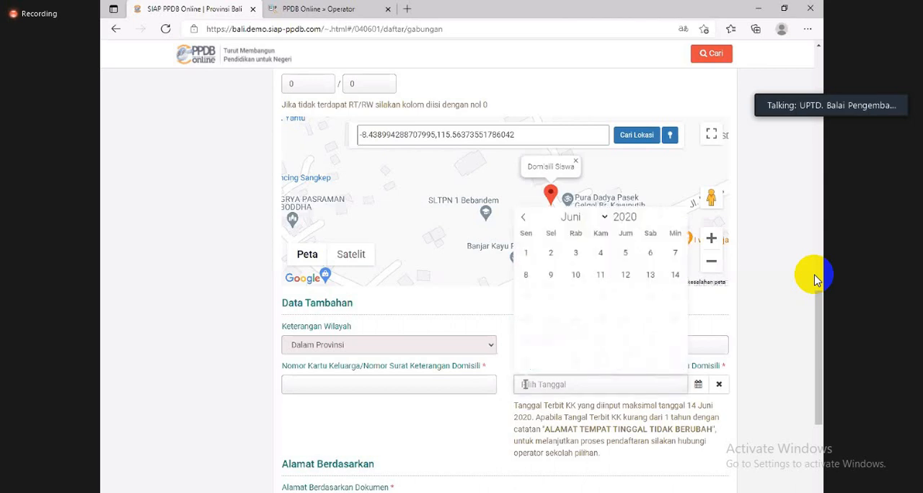
pyautogui.click(575, 253)
pyautogui.click(436, 385)
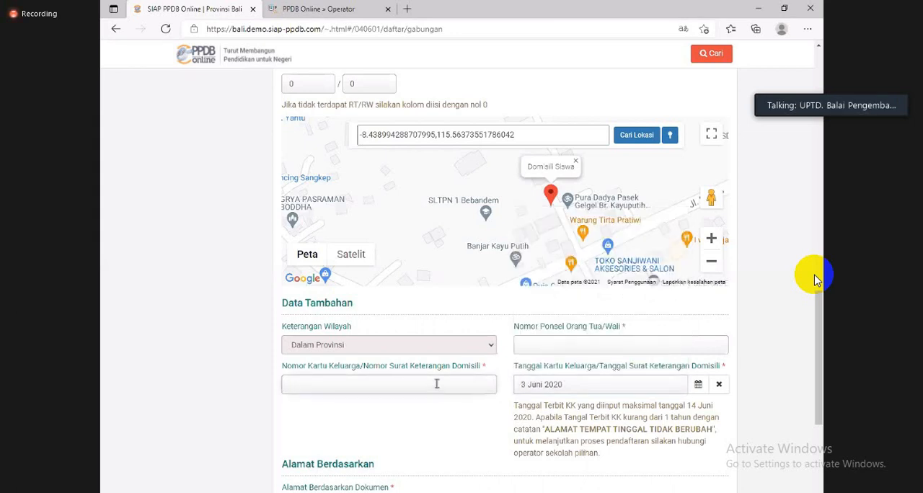
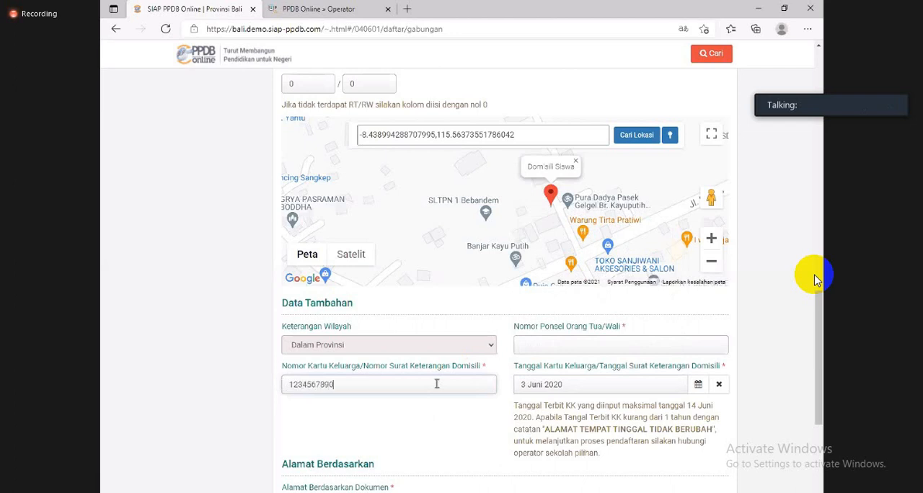
# - Set Alamat Berdasarkan Dokumen to Dokumen KK (Kartu Keluarga) and try to continue to the next registration stage
pyautogui.scroll(-1, 436, 388)
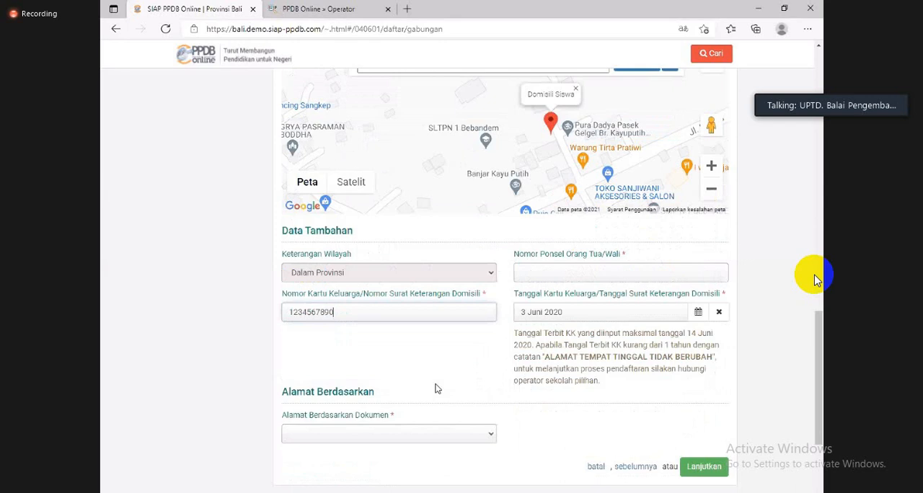
pyautogui.click(422, 435)
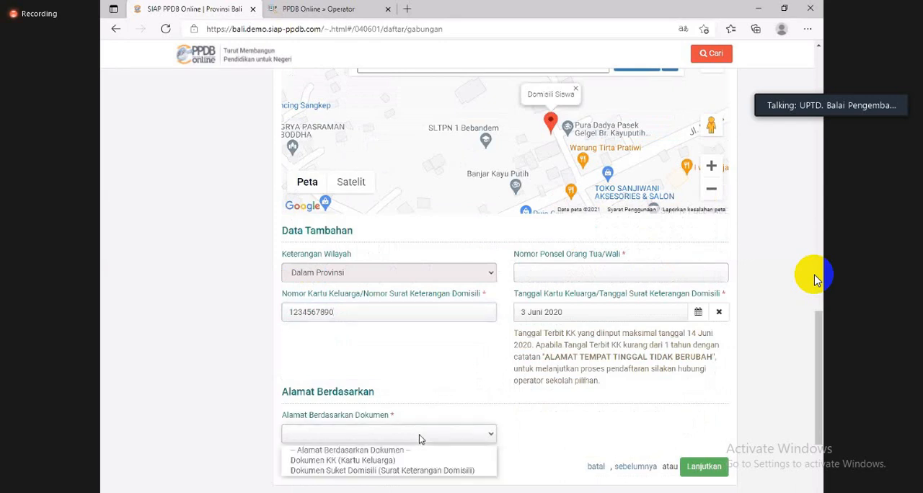
pyautogui.click(413, 463)
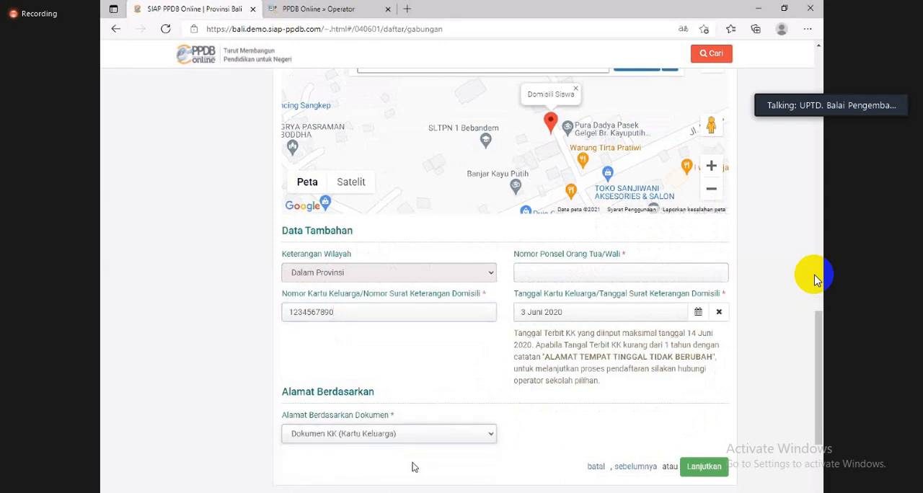
pyautogui.scroll(-1, 444, 404)
pyautogui.scroll(1, 586, 381)
pyautogui.click(704, 468)
# - Enter the parent or guardian's mobile number in the additional data and continue to the Unggah Berkas stage
pyautogui.scroll(-5, 618, 391)
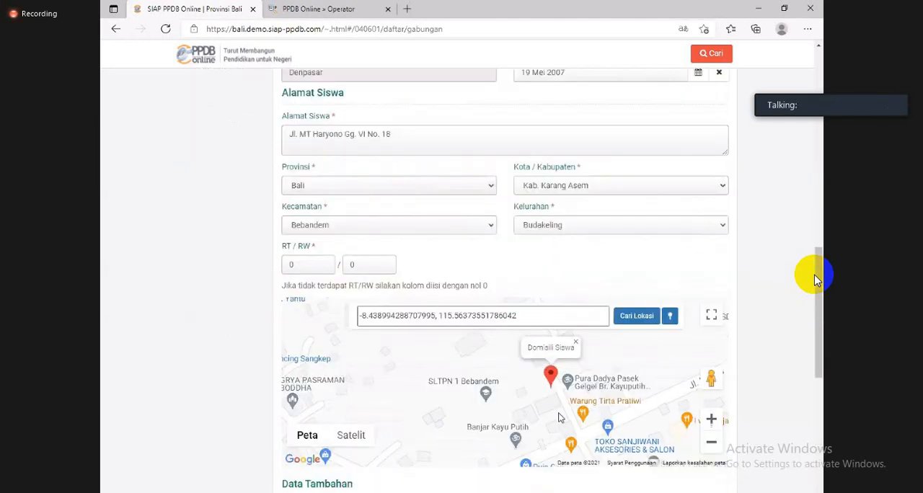
pyautogui.scroll(-2, 559, 417)
pyautogui.click(557, 386)
pyautogui.write('123')
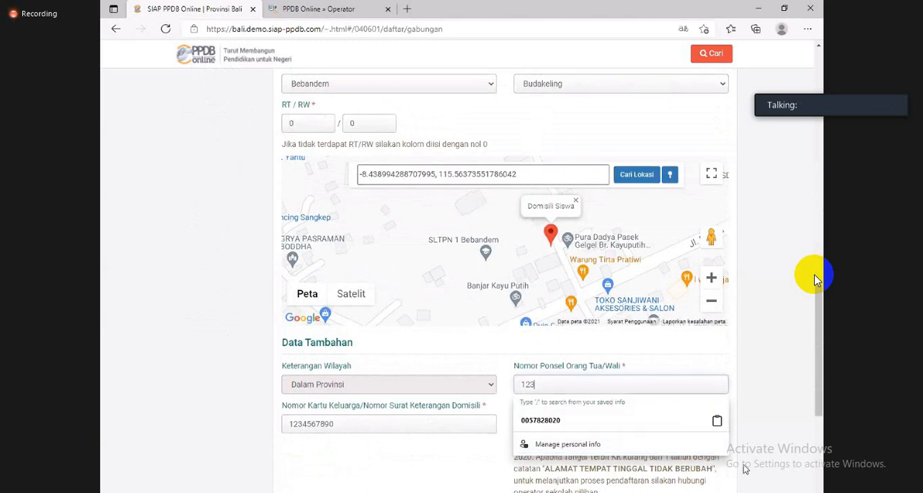
pyautogui.scroll(-2, 745, 470)
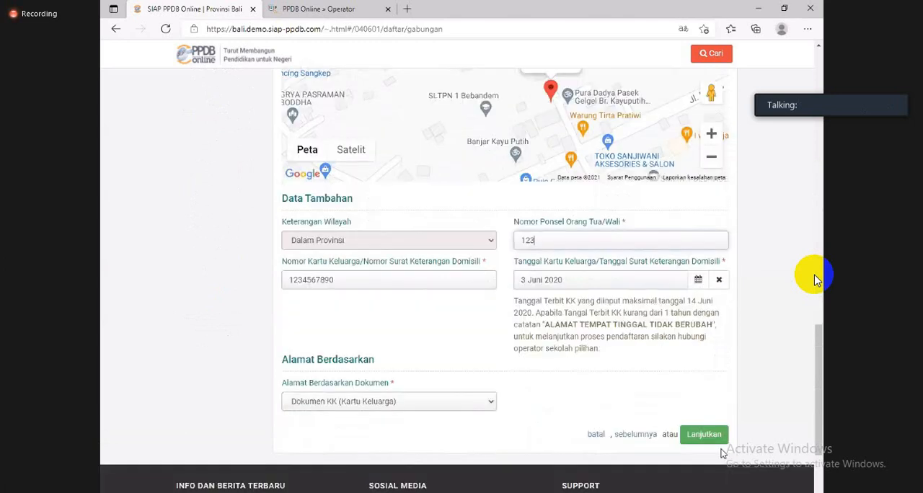
pyautogui.click(710, 437)
# - Upload the Akta Kelahiran image as the Foto Kartu Keluarga (KK)/Surat Keterangan Domisili document
pyautogui.scroll(-5, 569, 374)
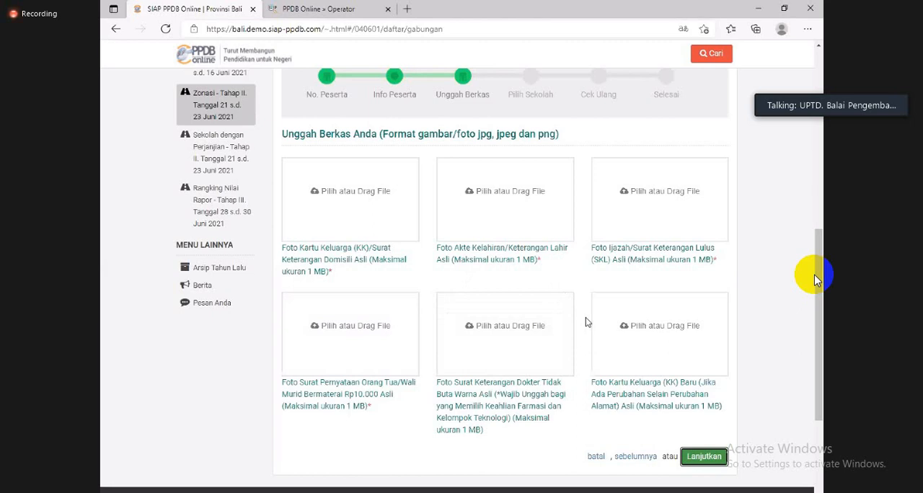
pyautogui.click(348, 201)
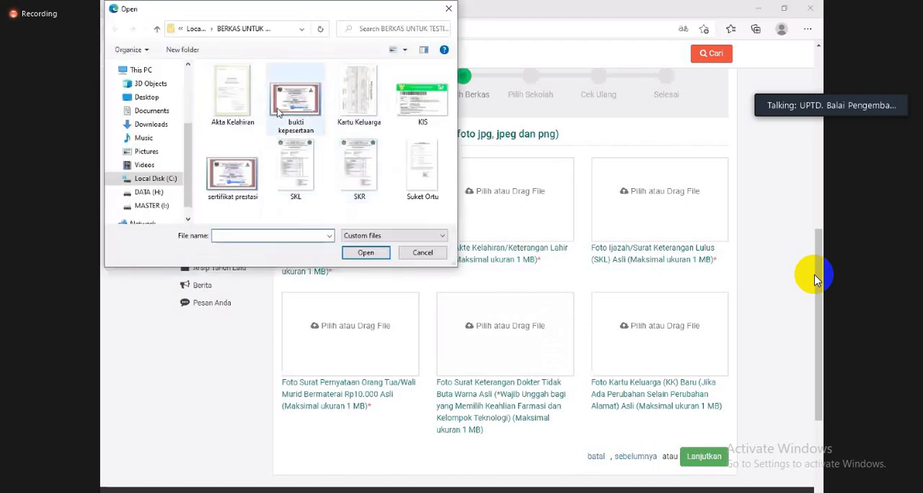
pyautogui.click(220, 121)
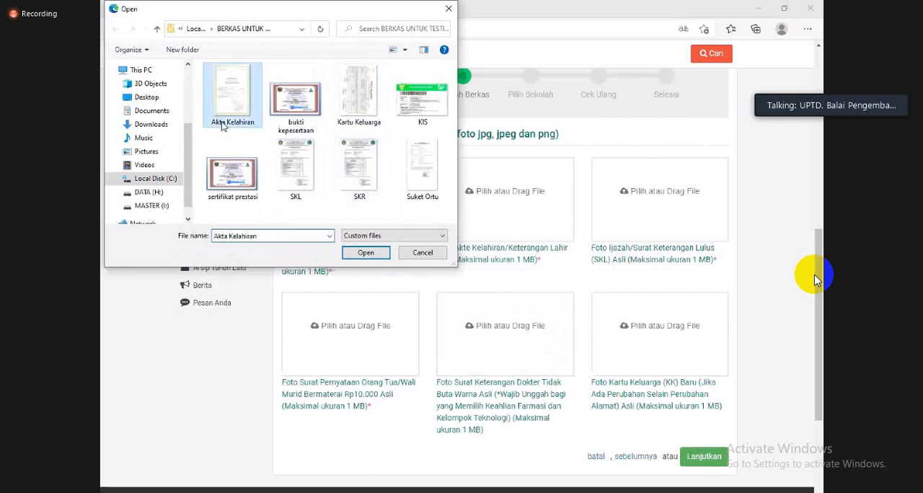
pyautogui.click(366, 255)
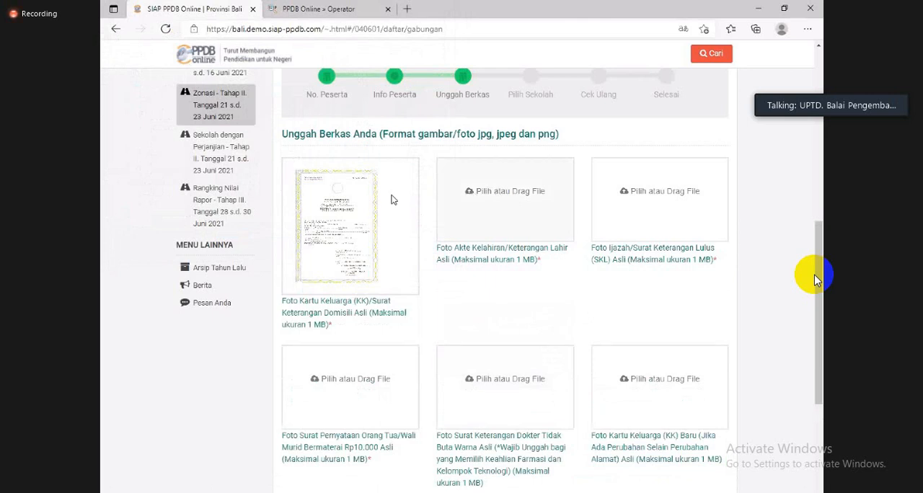
# - Upload the Kartu Keluarga image for both the Akte Kelahiran and the Ijazah/Surat Keterangan Lulus (SKL) documents
pyautogui.click(393, 200)
pyautogui.click(358, 97)
pyautogui.click(366, 252)
pyautogui.click(626, 197)
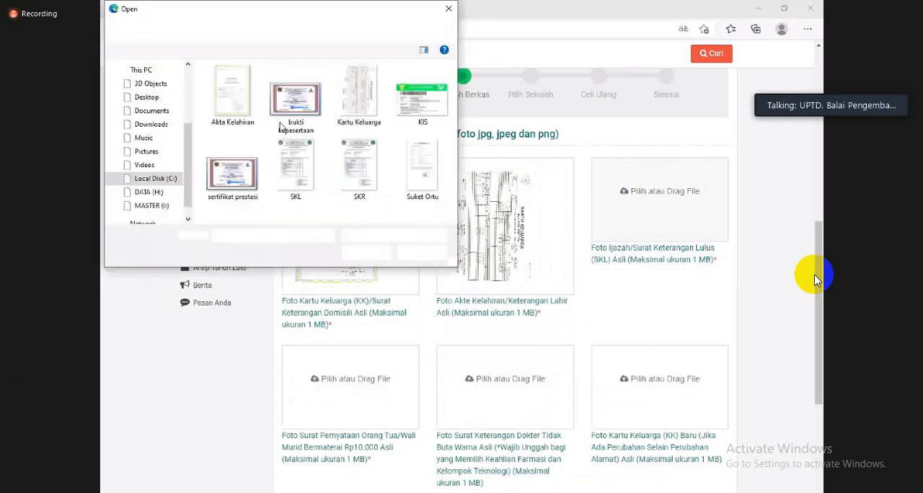
pyautogui.click(358, 97)
pyautogui.click(373, 253)
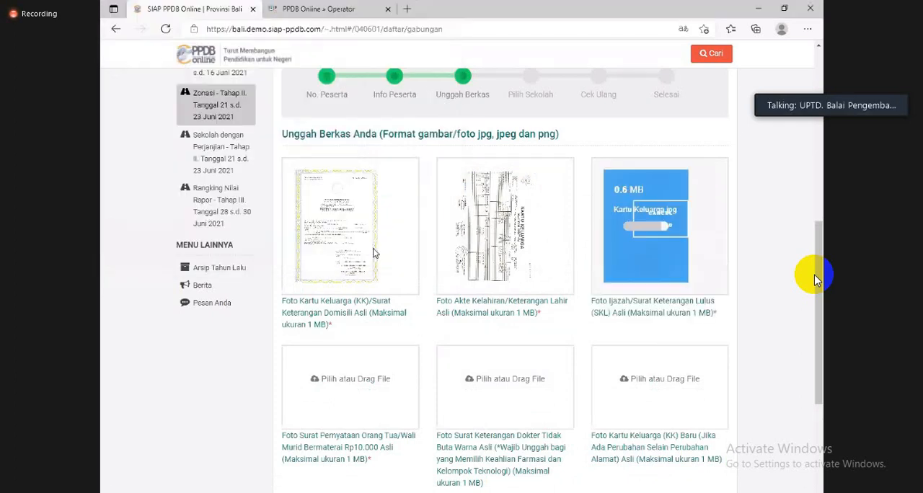
# - Upload the Suket Ortu image for both the Surat Pernyataan Orang Tua/Wali and the Surat Keterangan Dokter Tidak Buta Warna documents
pyautogui.scroll(-1, 350, 274)
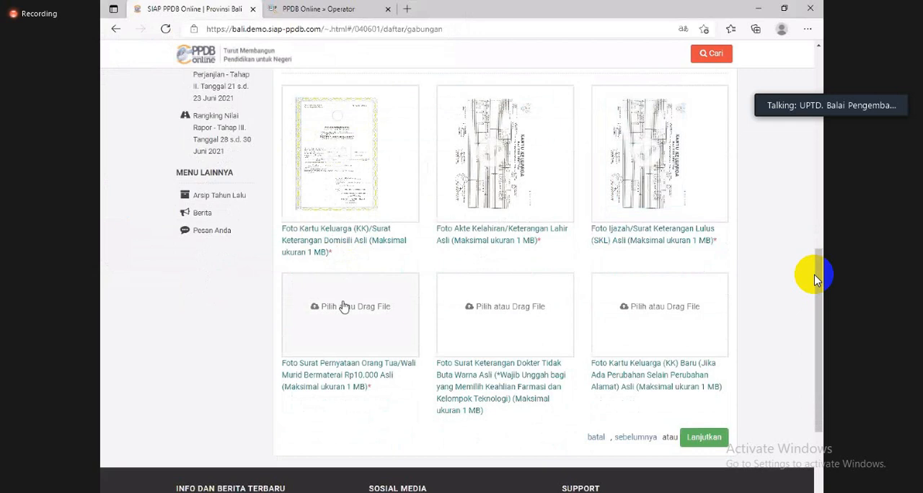
pyautogui.click(344, 306)
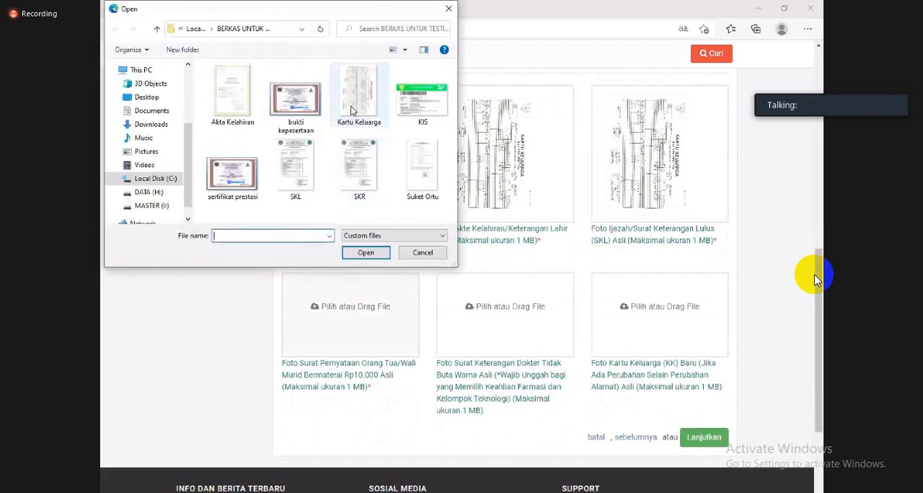
pyautogui.click(423, 170)
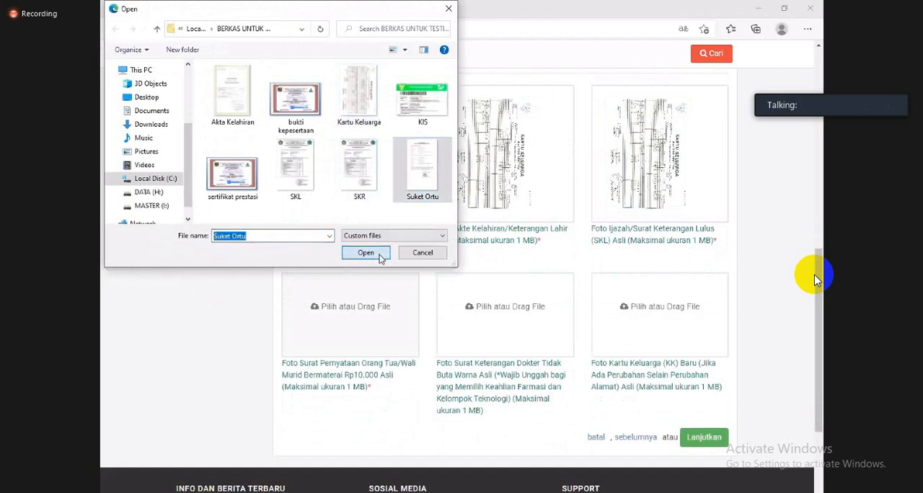
pyautogui.click(381, 252)
pyautogui.click(532, 307)
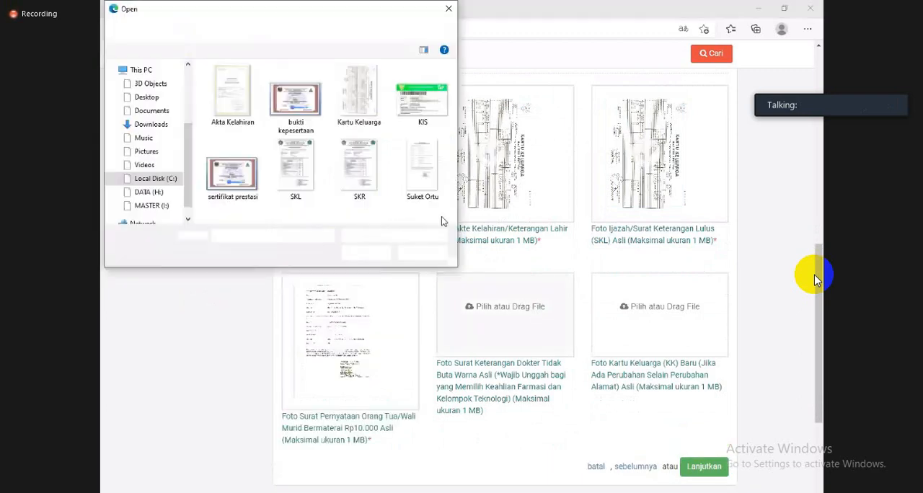
pyautogui.click(406, 176)
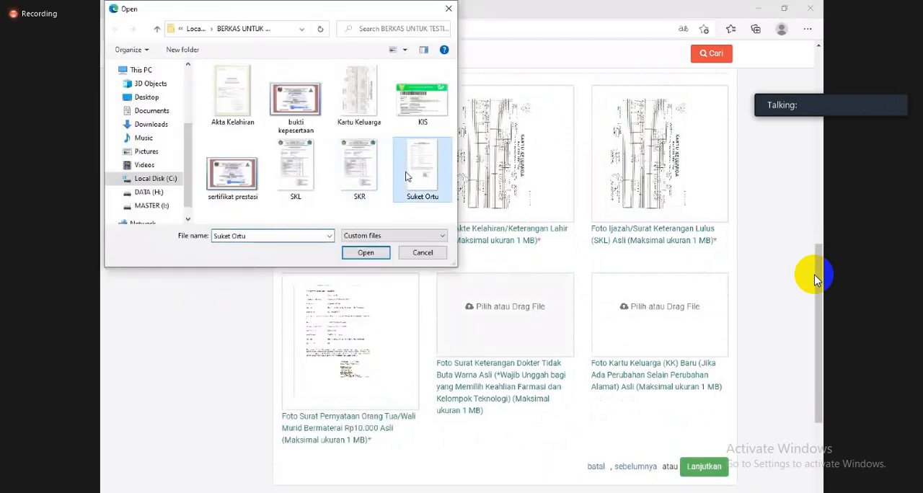
pyautogui.click(377, 252)
# - Upload the Kartu Keluarga image as the Kartu Keluarga (KK) Baru document and continue to the Pilih Sekolah stage
pyautogui.click(659, 309)
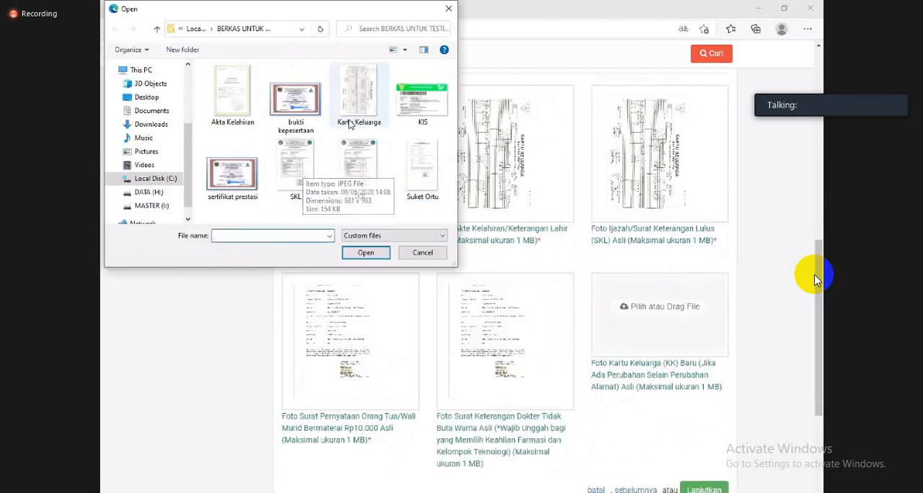
pyautogui.click(358, 97)
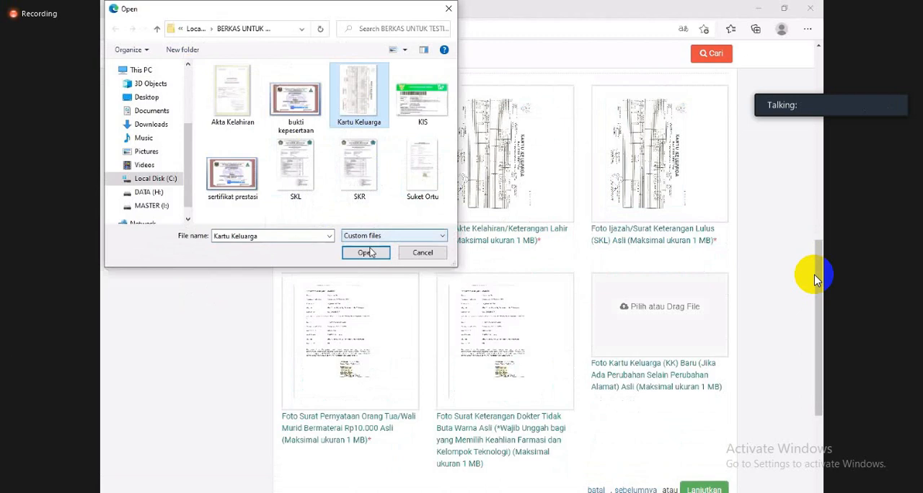
pyautogui.click(366, 252)
pyautogui.scroll(-1, 471, 277)
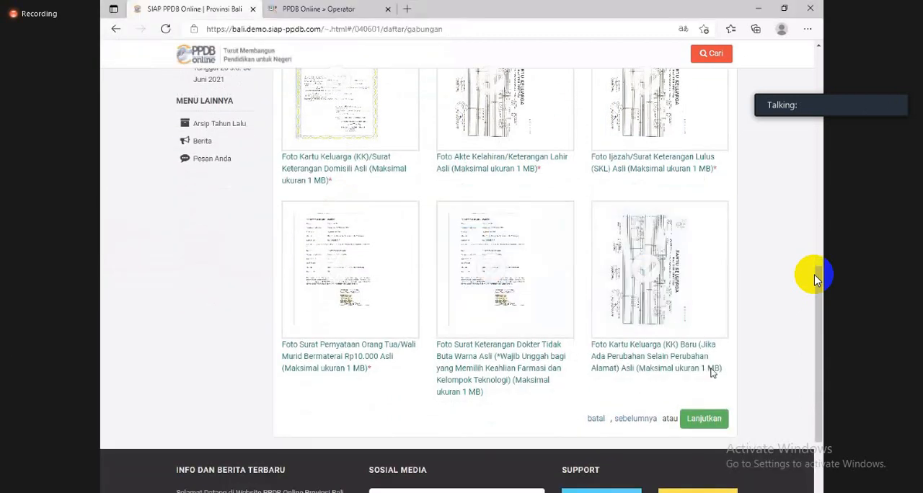
pyautogui.click(710, 422)
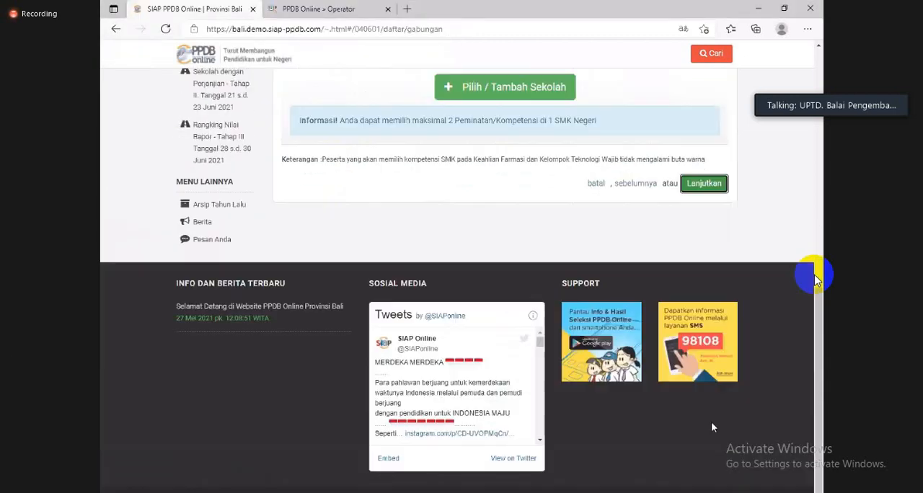
# - Add SMK Negeri 1 Bebandem with the Teknik Bisnis Sepeda Motor competency as the first school choice
pyautogui.scroll(2, 548, 267)
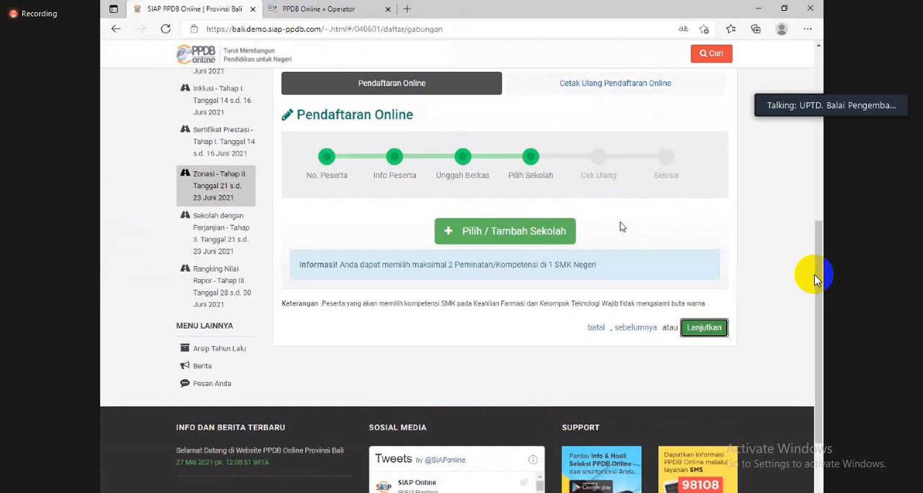
pyautogui.click(532, 234)
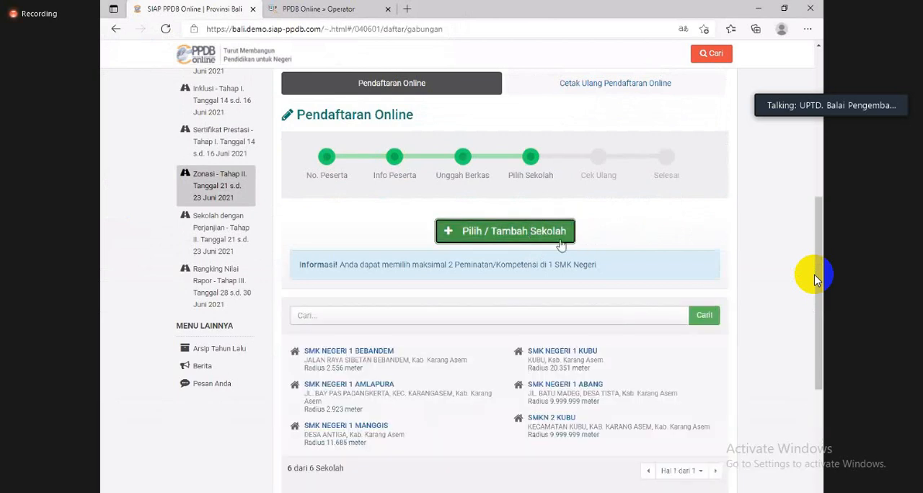
pyautogui.scroll(-1, 562, 253)
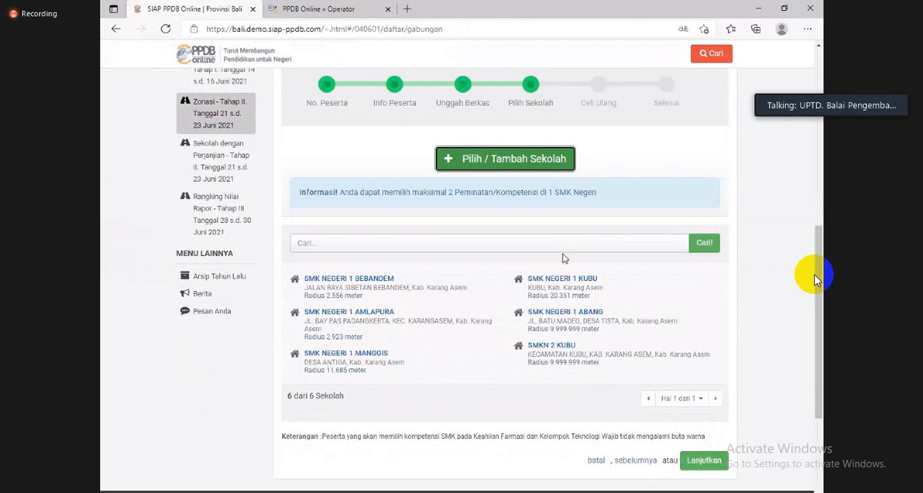
pyautogui.click(380, 278)
pyautogui.click(373, 145)
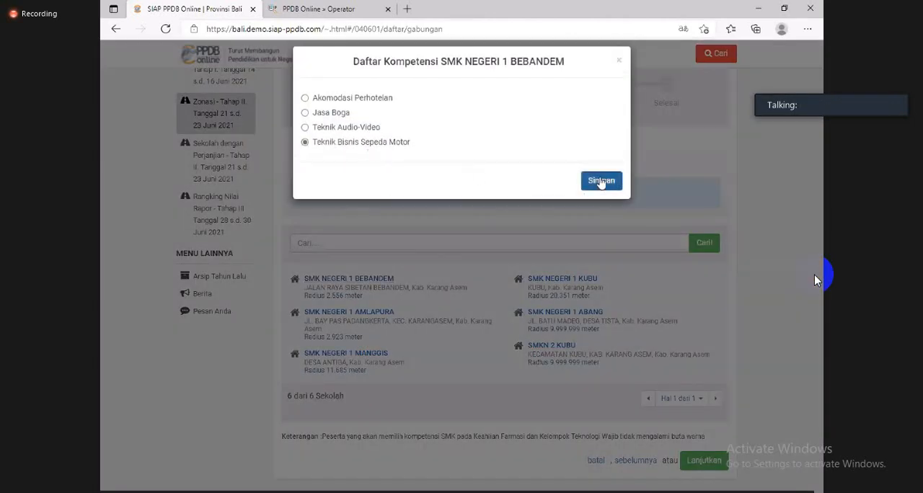
pyautogui.click(600, 180)
# - Add SMK Negeri 1 Bebandem with the Teknik Audio-Video competency as the second school choice
pyautogui.click(498, 171)
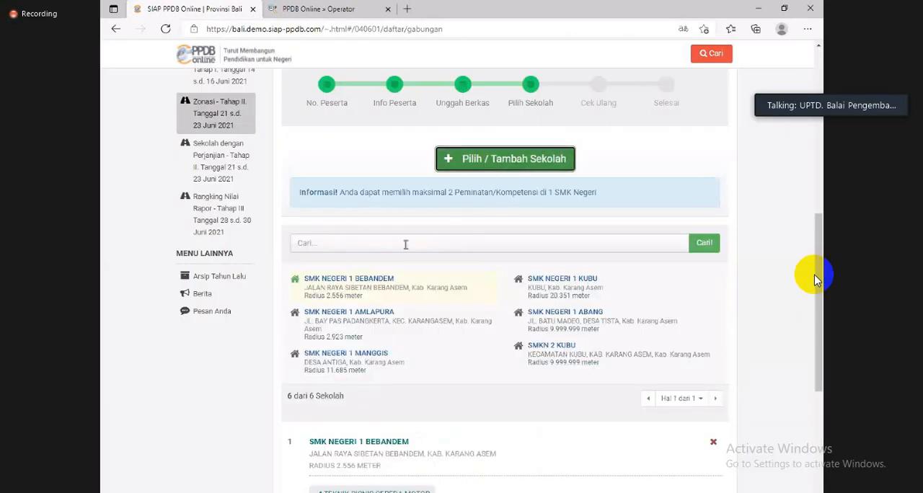
pyautogui.click(357, 279)
pyautogui.click(339, 134)
pyautogui.click(587, 182)
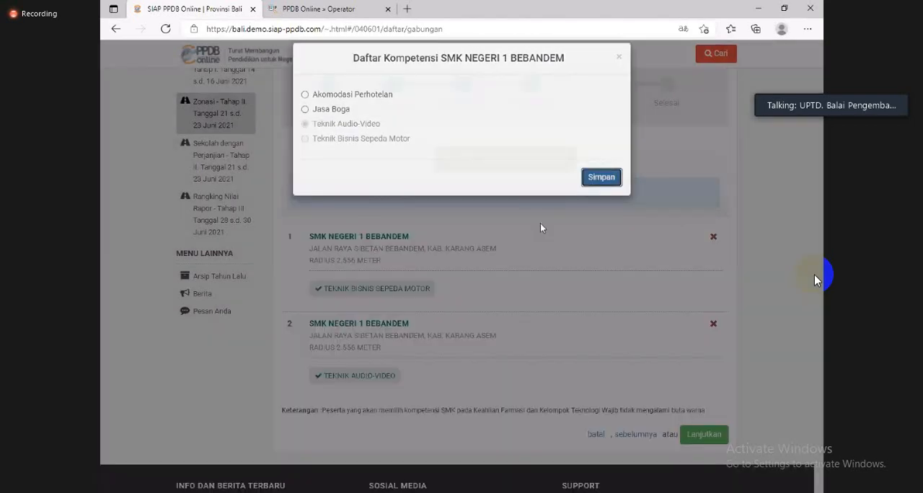
# - Add SMK Negeri 1 Amlapura with the Teknik Kendaraan Ringan Otomotif competency as the third school choice
pyautogui.click(499, 162)
pyautogui.click(358, 316)
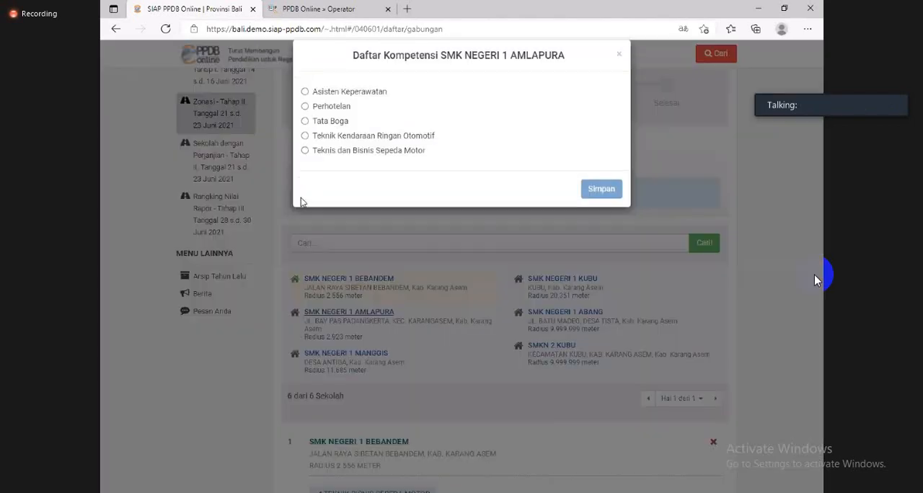
pyautogui.click(339, 143)
pyautogui.click(599, 194)
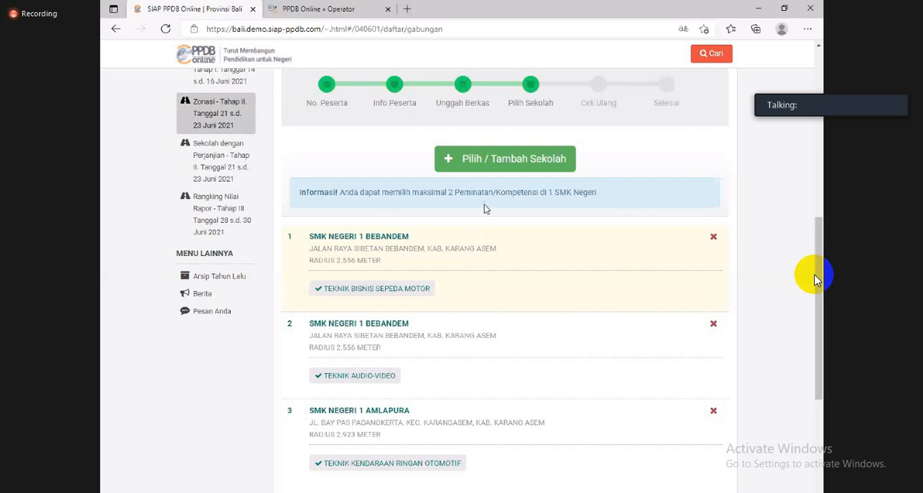
# - Add SMK Negeri 1 Manggis with Keahlian Teknik Komputer dan Jaringan as the fourth choice and try to continue
pyautogui.click(499, 160)
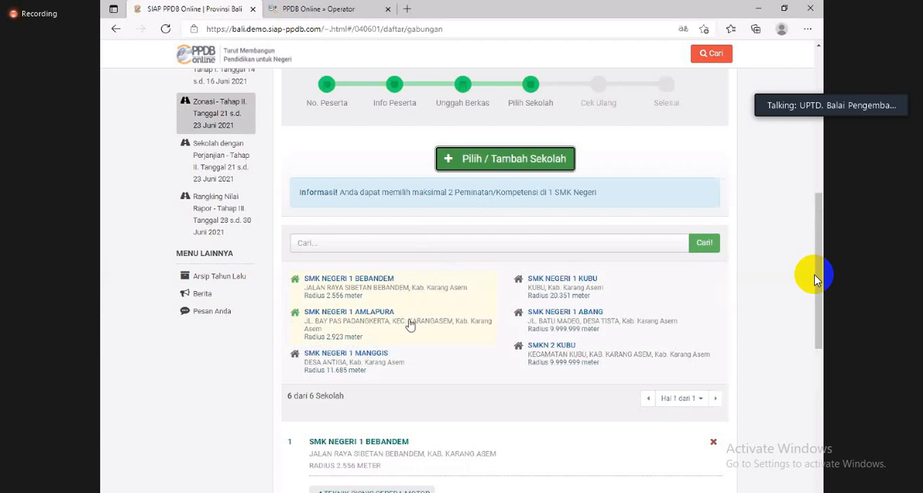
pyautogui.click(374, 355)
pyautogui.click(442, 160)
pyautogui.click(608, 199)
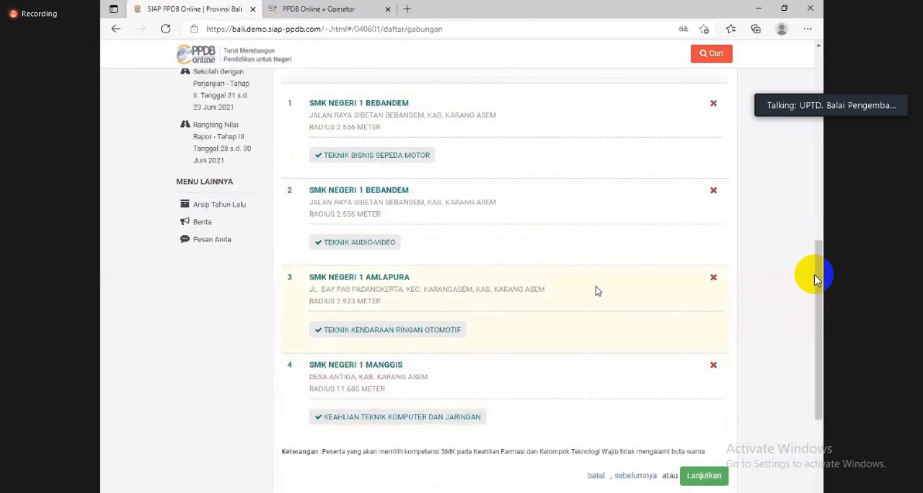
pyautogui.scroll(-2, 606, 296)
pyautogui.click(707, 402)
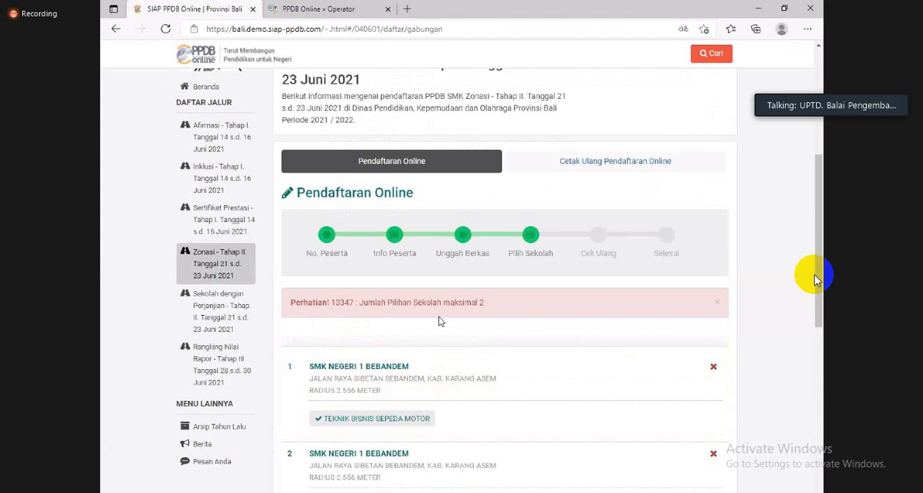
# - Remove the fourth school choice, SMK Negeri 1 Manggis, and continue to the Cek Ulang stage
pyautogui.scroll(-2, 459, 321)
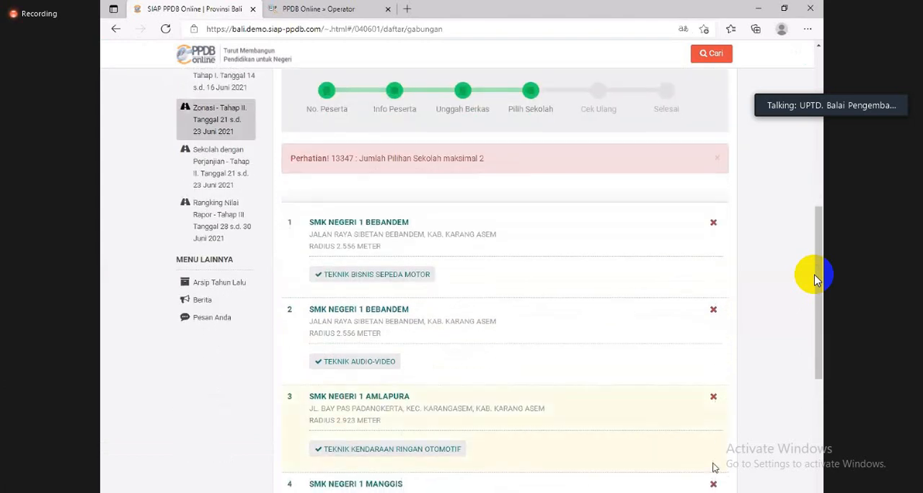
pyautogui.click(715, 486)
pyautogui.scroll(1, 573, 310)
pyautogui.scroll(-3, 534, 281)
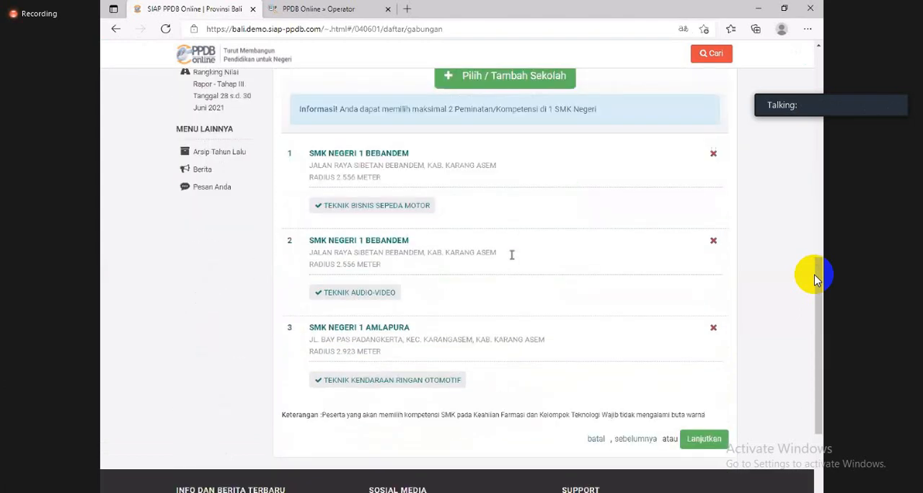
pyautogui.scroll(1, 490, 213)
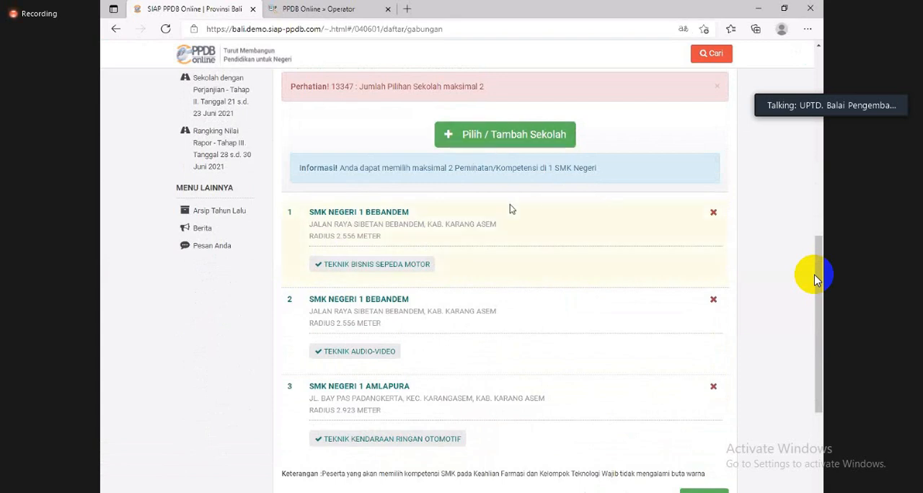
pyautogui.scroll(-1, 510, 206)
pyautogui.click(703, 425)
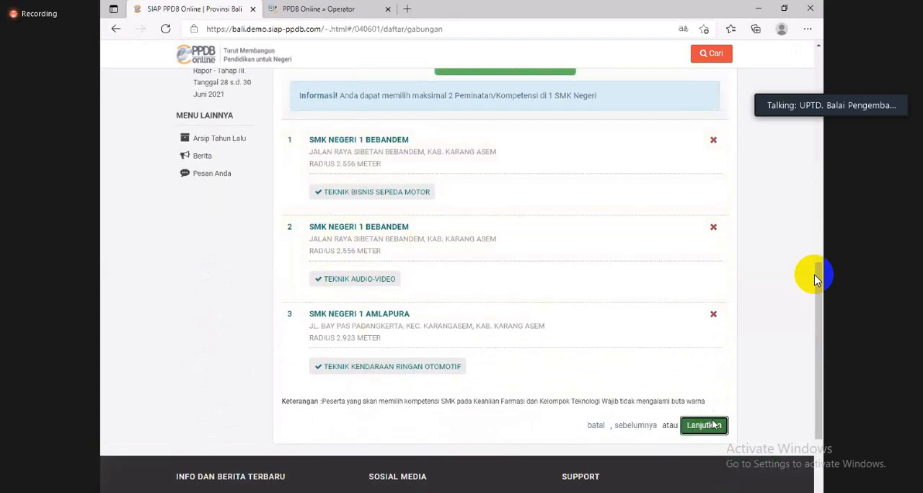
# - Review the Cek Ulang registration summary, agree to the declaration on the authenticity of the uploaded documents, and submit the registration
pyautogui.scroll(1, 597, 258)
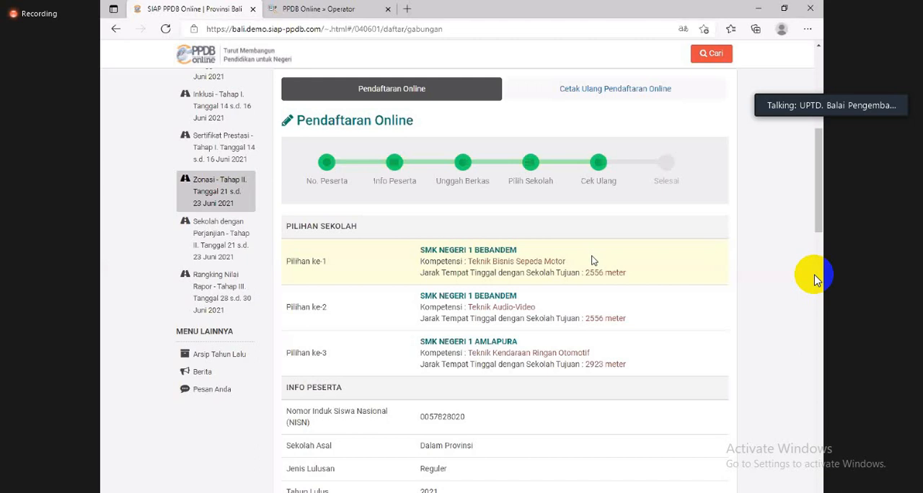
pyautogui.scroll(-2, 584, 274)
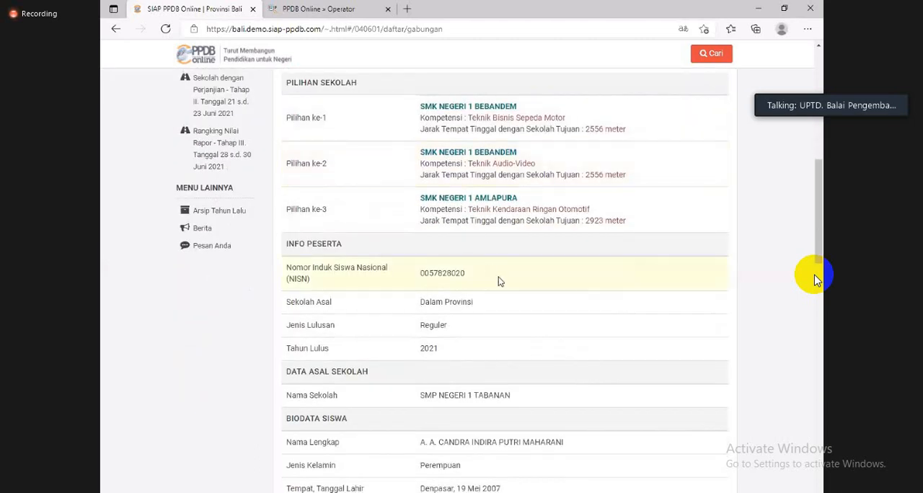
pyautogui.scroll(-2, 502, 282)
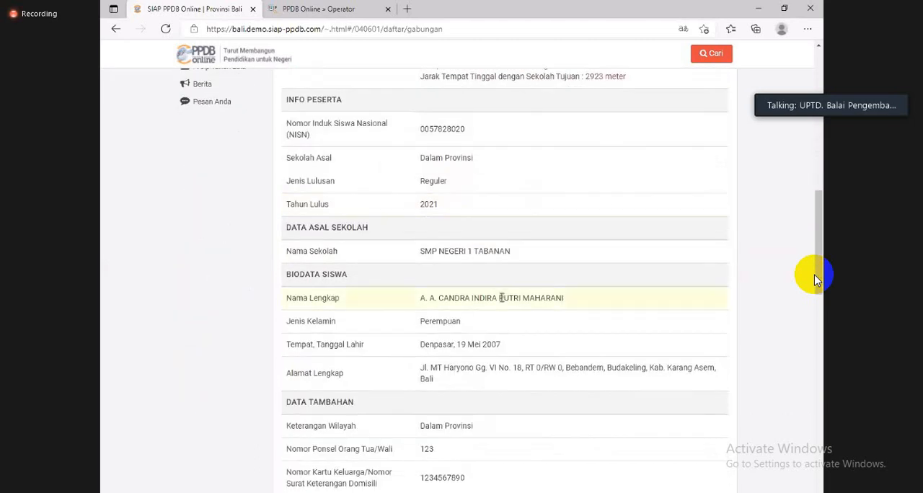
pyautogui.scroll(-5, 503, 366)
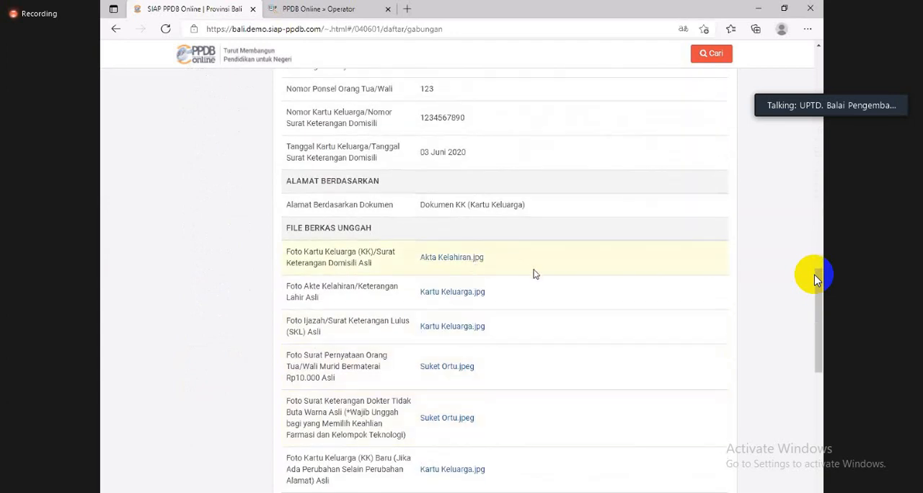
pyautogui.scroll(-4, 534, 273)
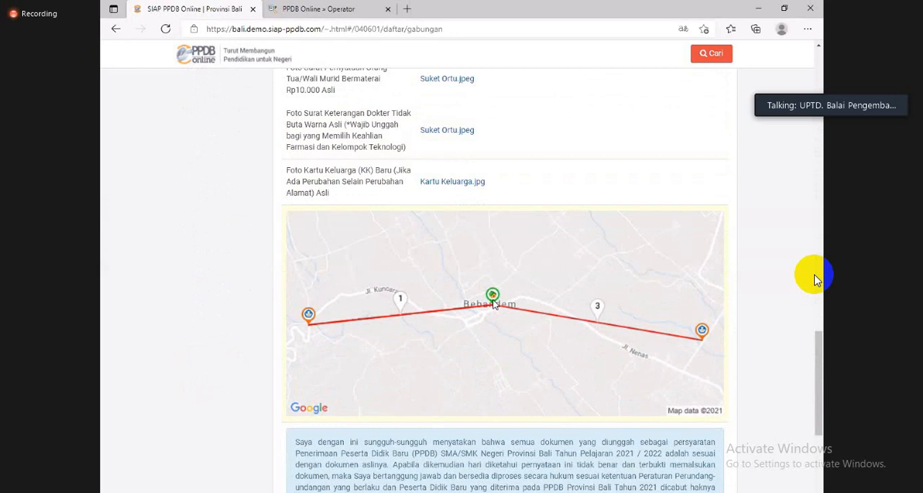
pyautogui.scroll(-2, 490, 306)
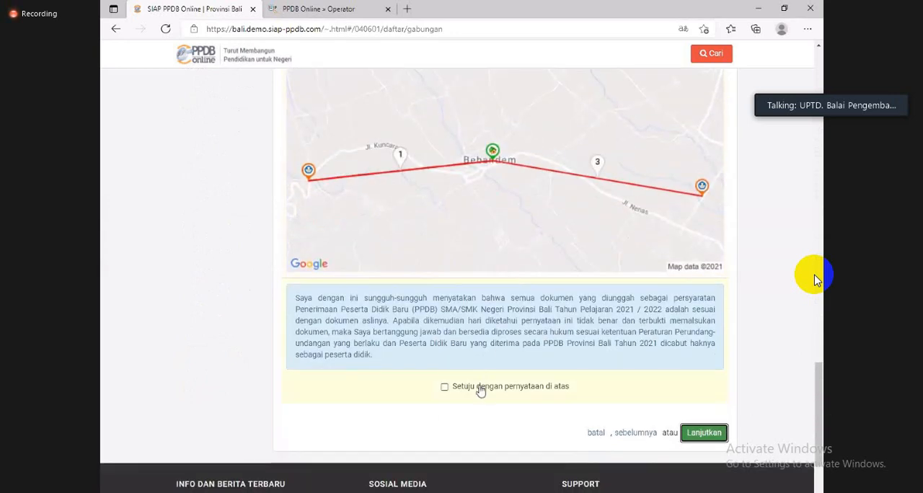
pyautogui.scroll(5, 481, 390)
pyautogui.scroll(-5, 481, 390)
pyautogui.click(479, 387)
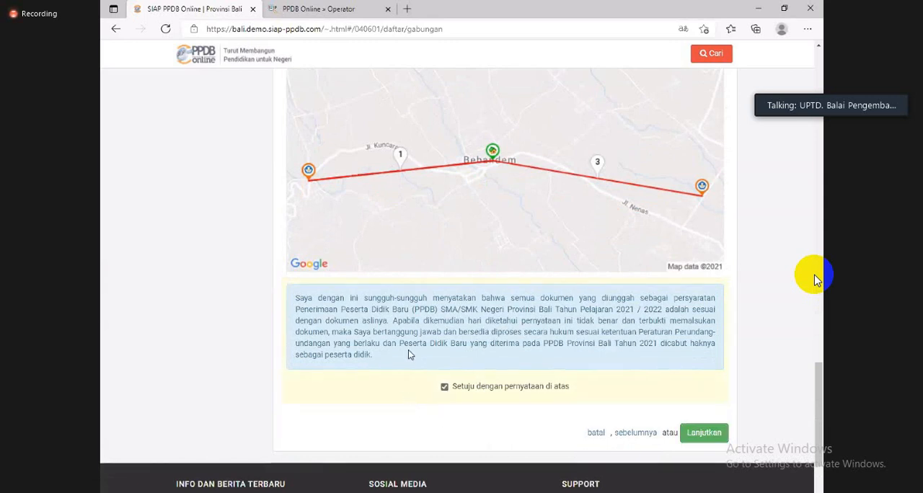
pyautogui.click(704, 433)
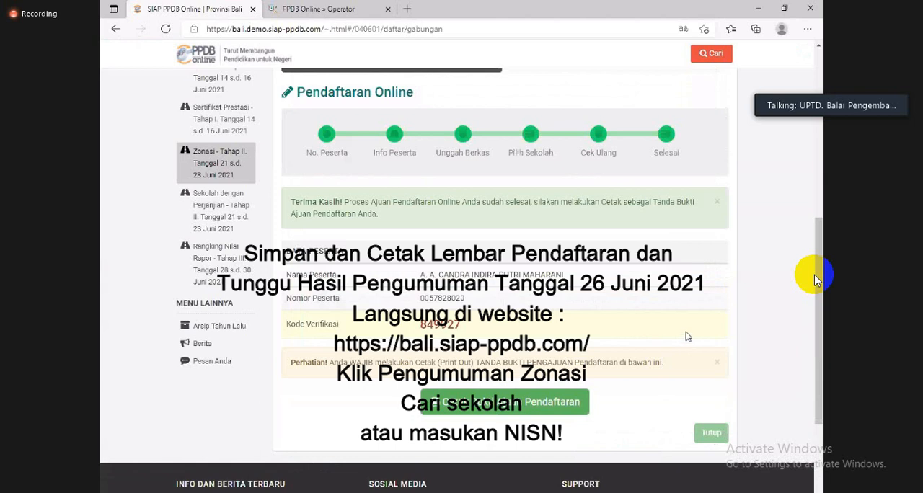
# - Save all pages of the registration proof as a PDF under the suggested file name and return to the SIAP PPDB Online page
pyautogui.click(527, 402)
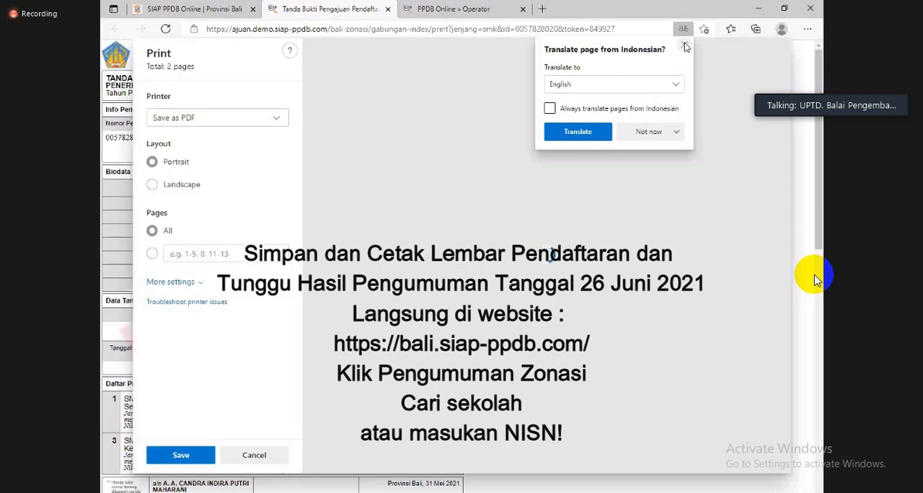
pyautogui.click(686, 47)
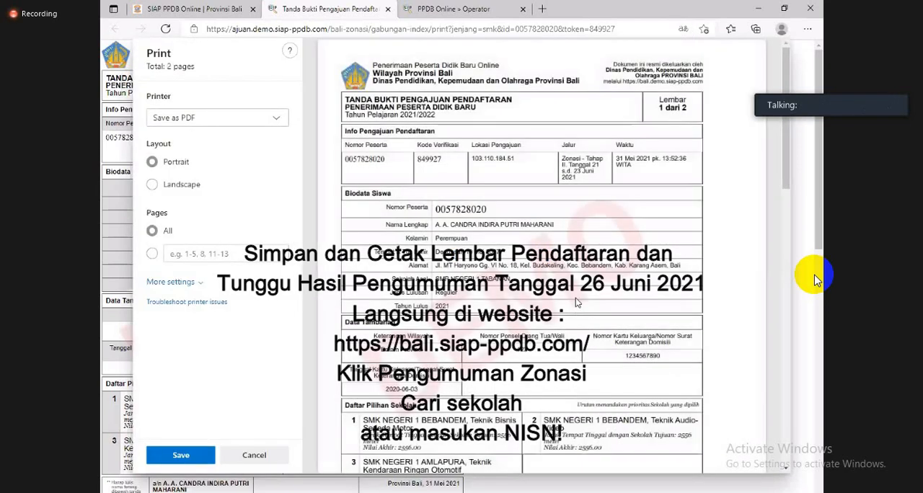
pyautogui.click(189, 453)
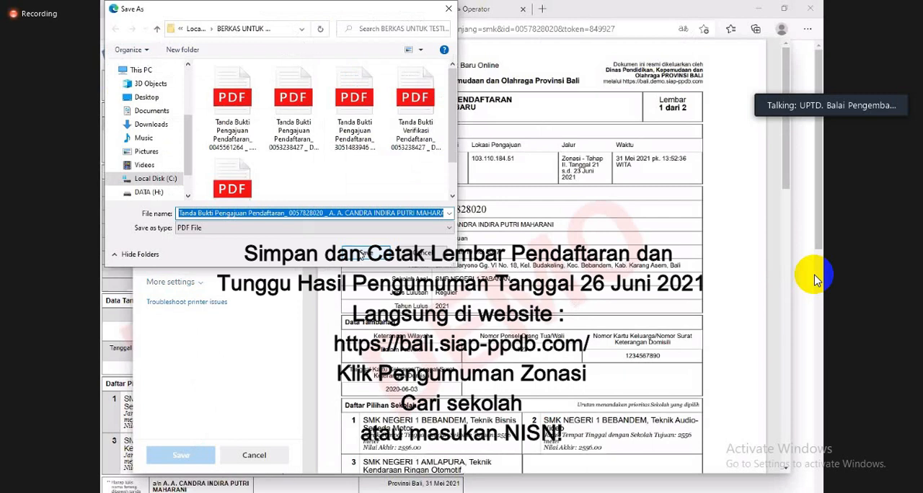
pyautogui.click(359, 251)
pyautogui.click(188, 7)
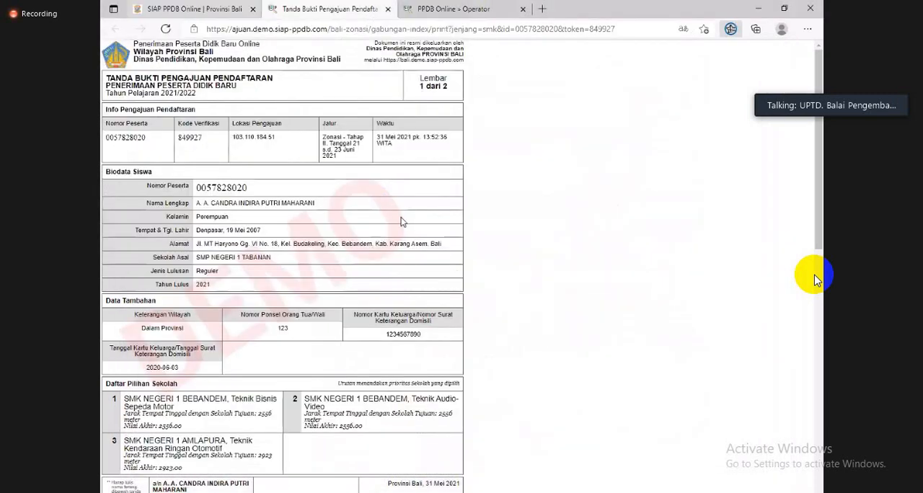